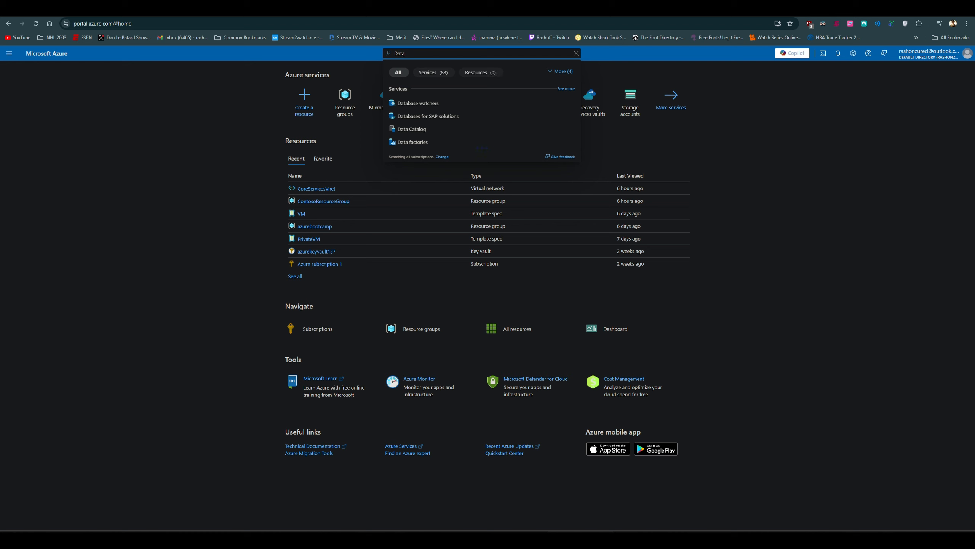
Step: Find the Azure Database for PostgreSQL servers service and start creating a new server
type("base for Po")
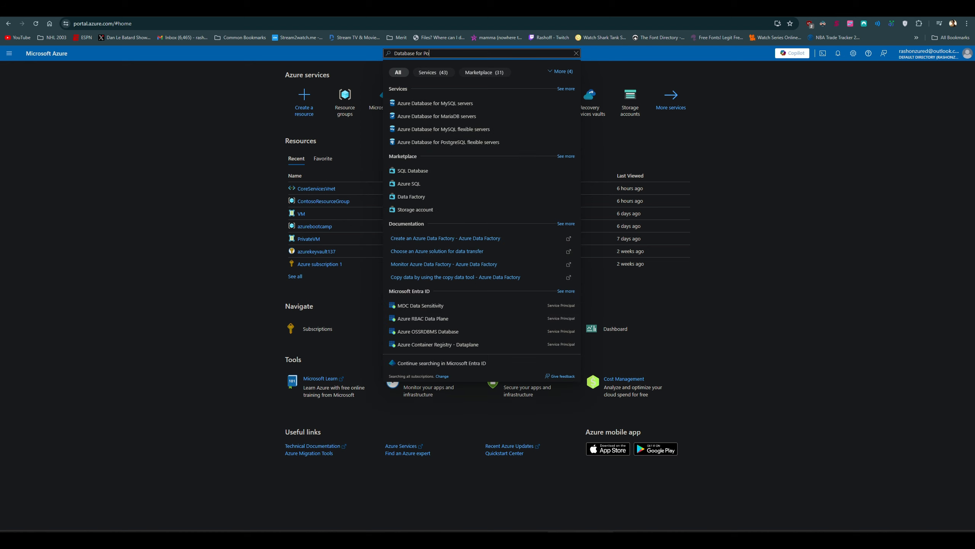
type("s")
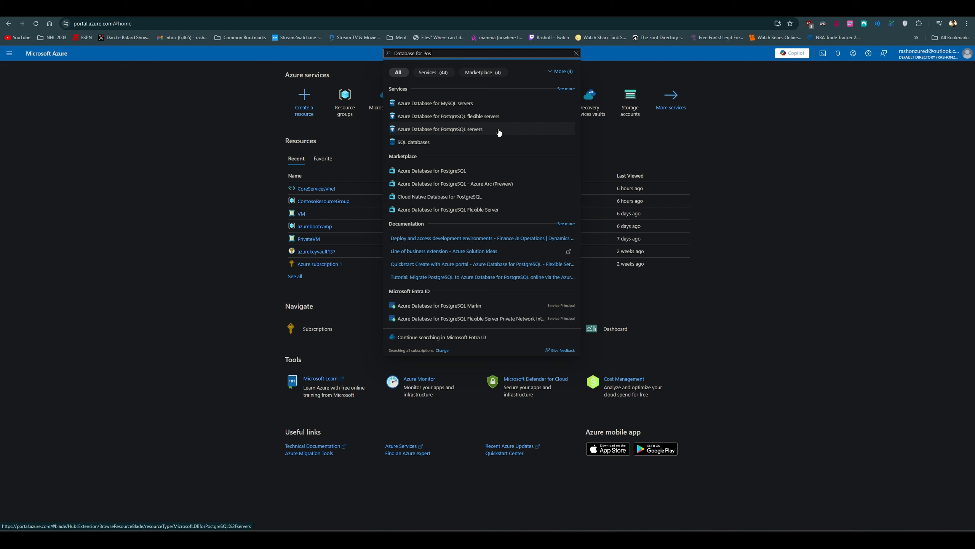
left_click(499, 133)
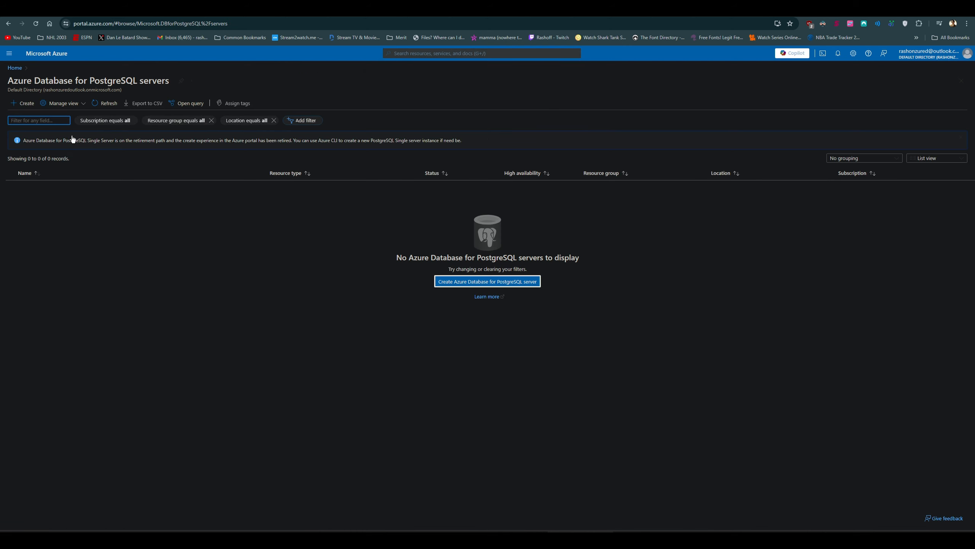
left_click(33, 109)
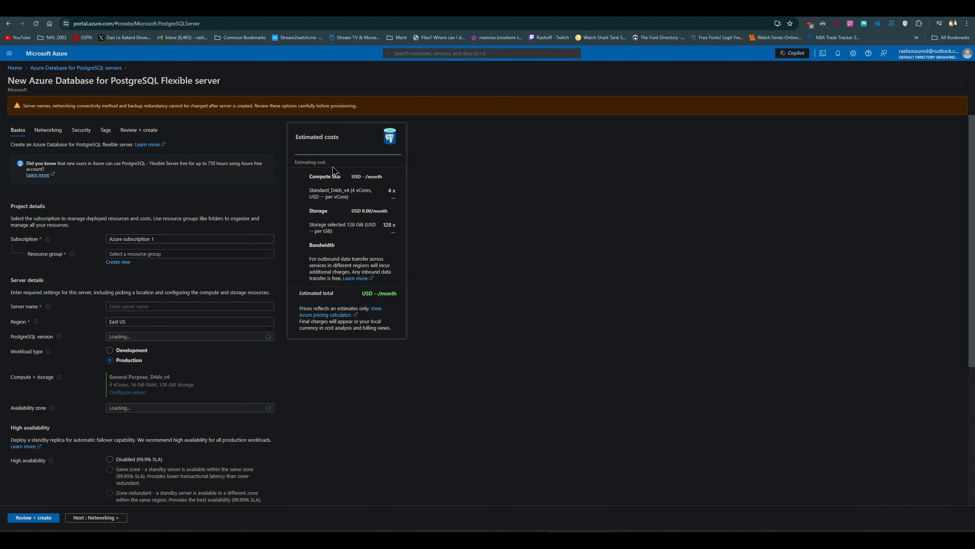
Step: Assign the new server to the azurebootcamp resource group and name it jwdatabase01
left_click(175, 254)
left_click(158, 280)
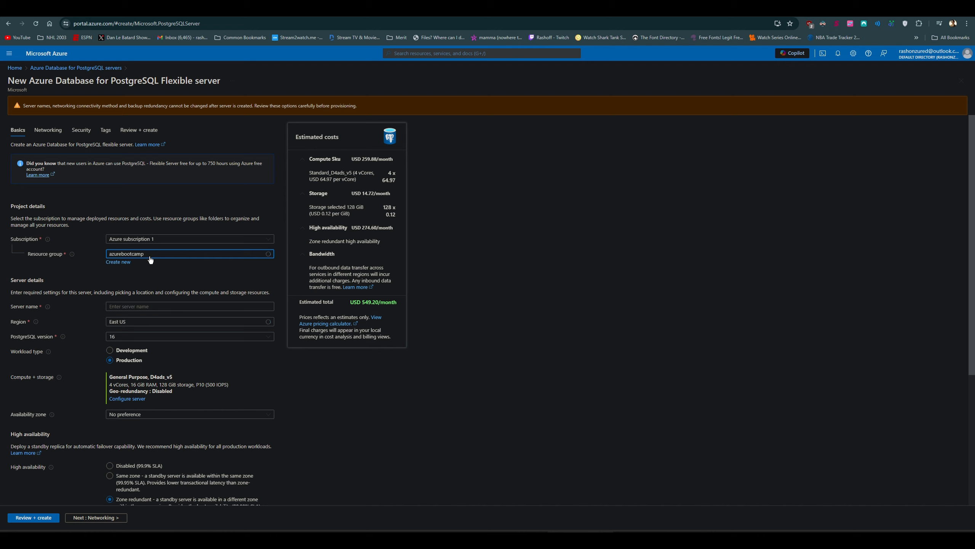
left_click(143, 306)
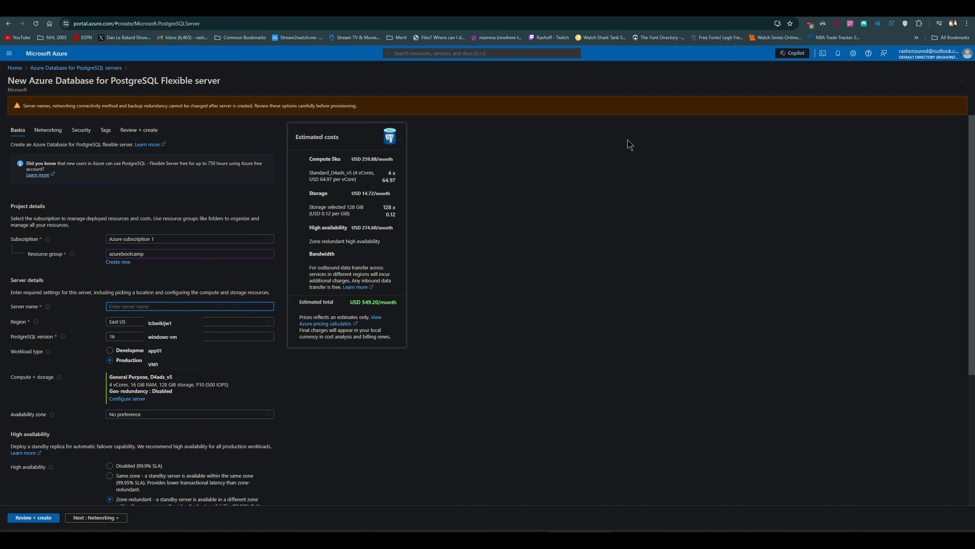
type("jwdat")
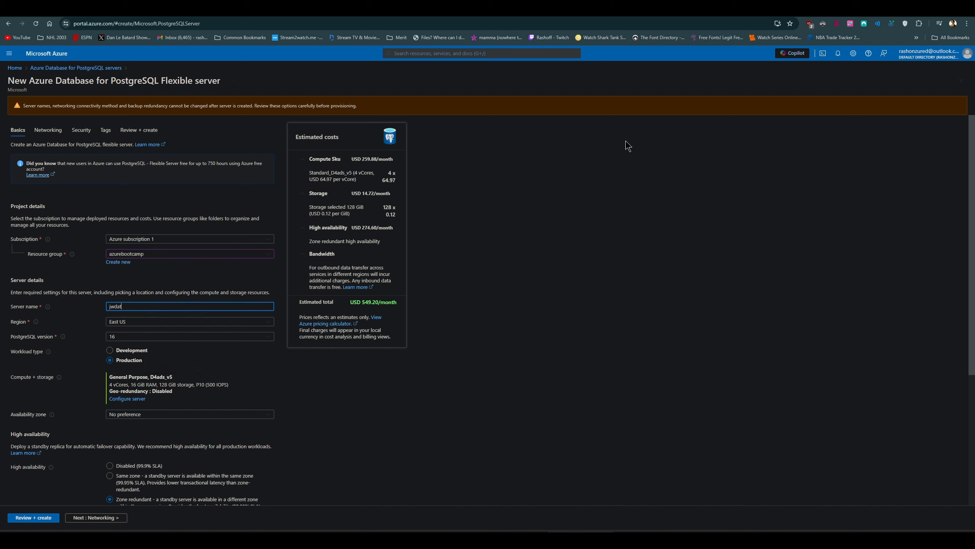
type("abase01")
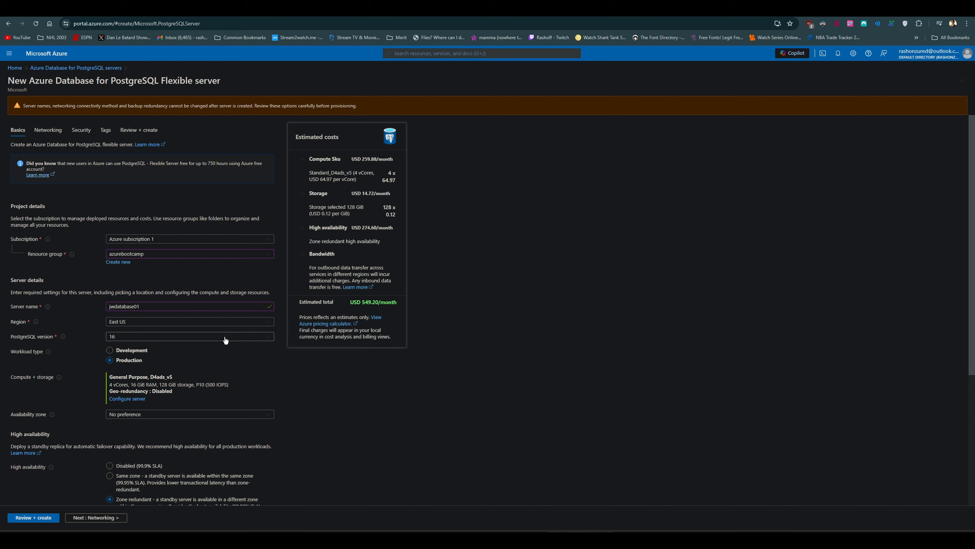
Step: Configure the server's compute and storage with the Burstable tier, 32 GiB storage and the P4 (120 iops) performance tier, and save
scroll(226, 340, "down", 2)
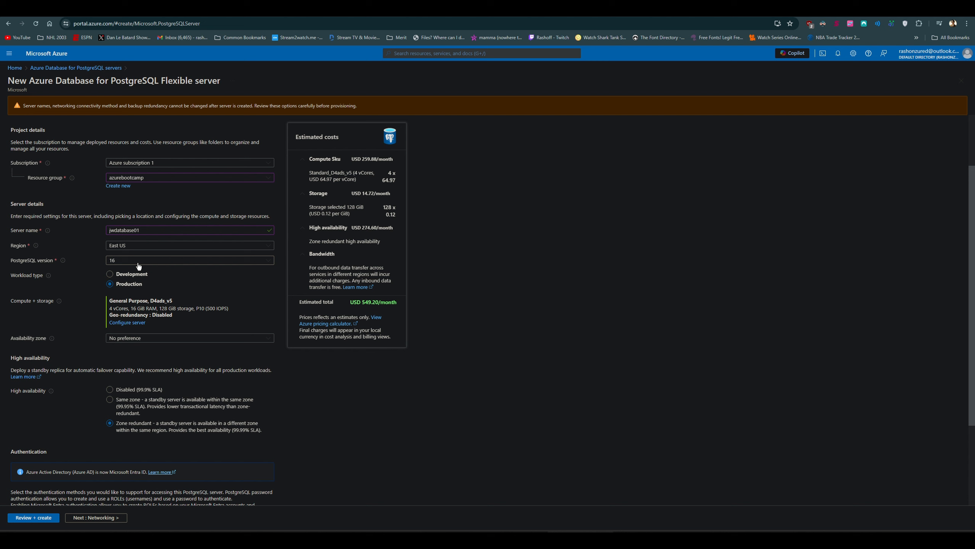
left_click(137, 323)
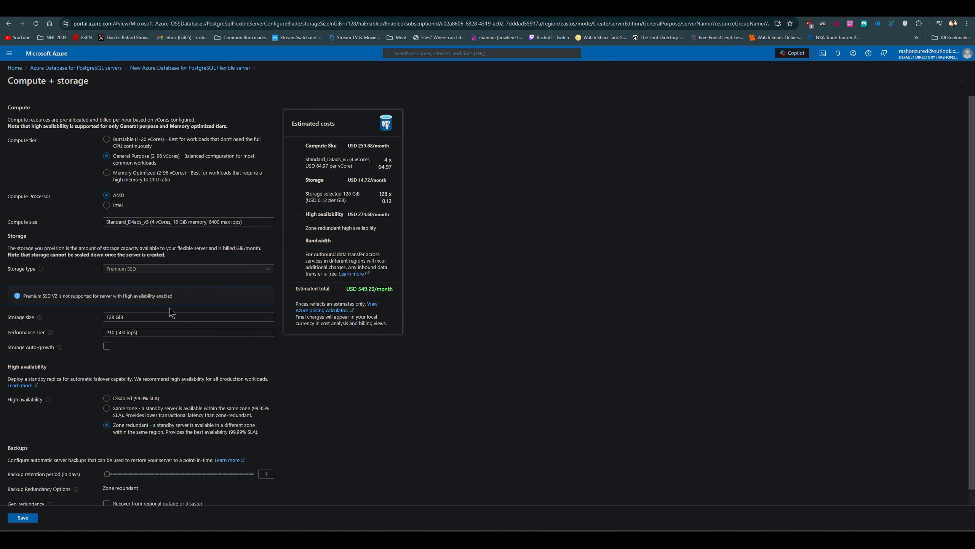
left_click(107, 140)
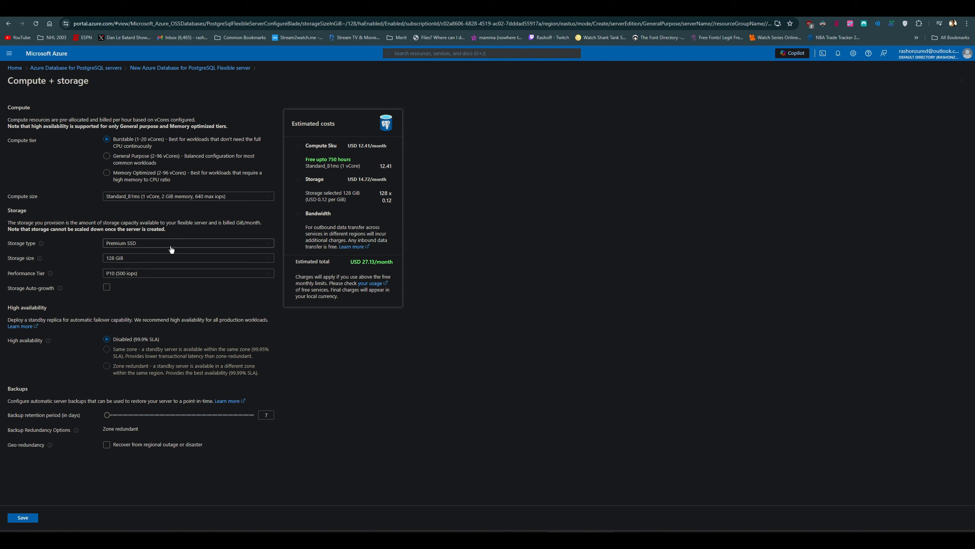
left_click(152, 260)
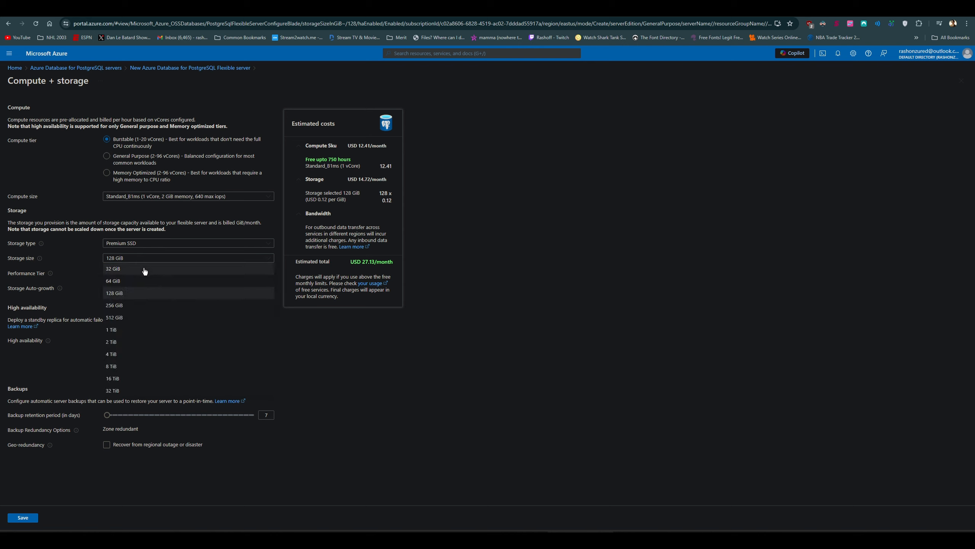
left_click(144, 271)
left_click(143, 273)
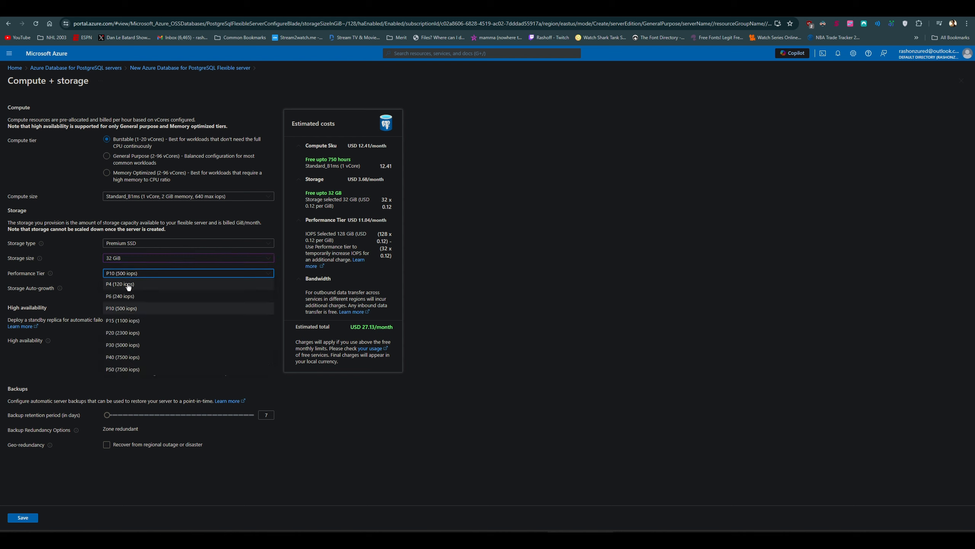
left_click(128, 286)
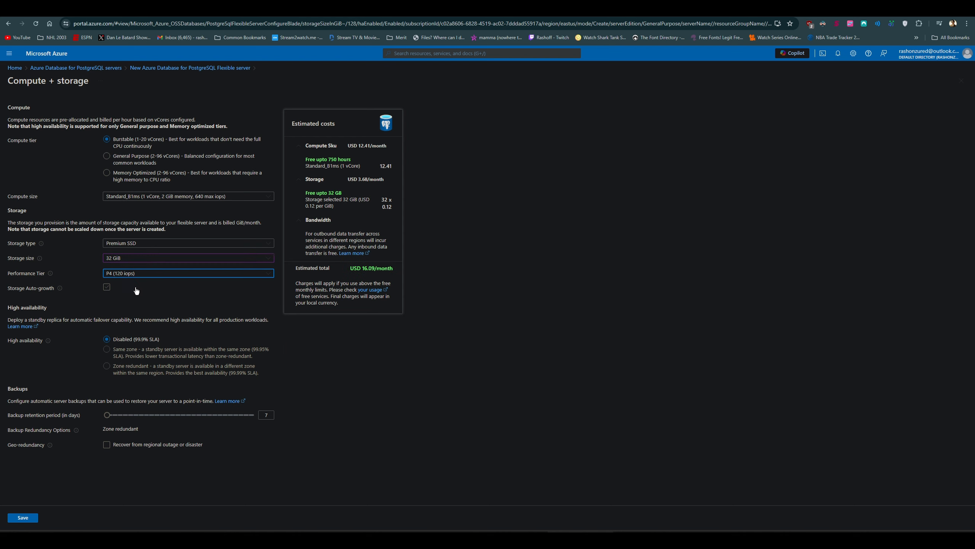
left_click(34, 517)
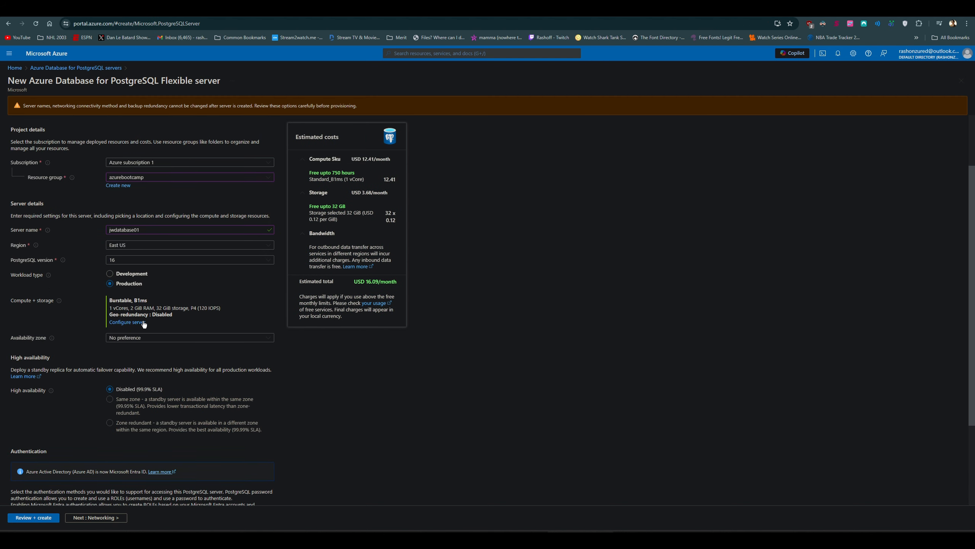
Step: In the networking settings, add a firewall rule for 0.0.0.0 - 255.255.255.255 and allow public access from any Azure service within Azure
scroll(144, 324, "up", 2)
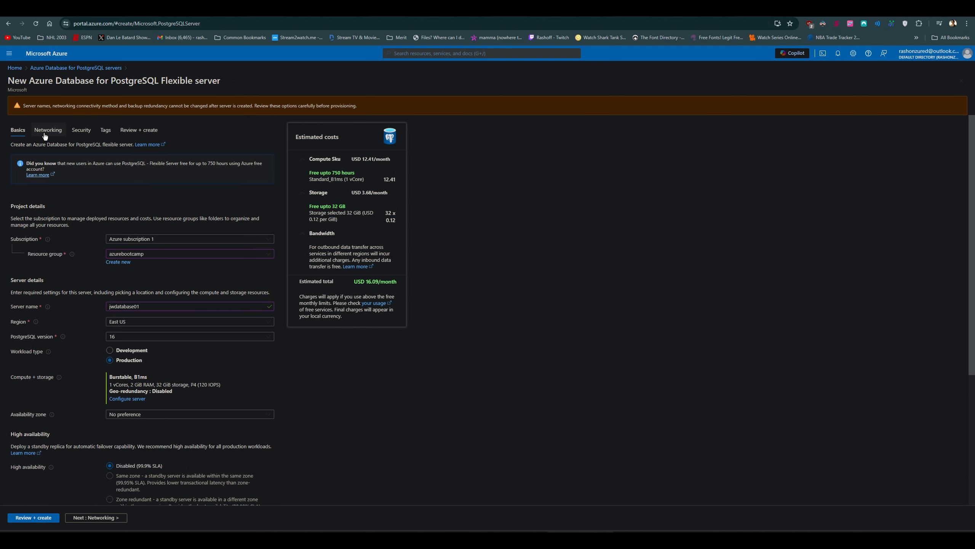
left_click(45, 134)
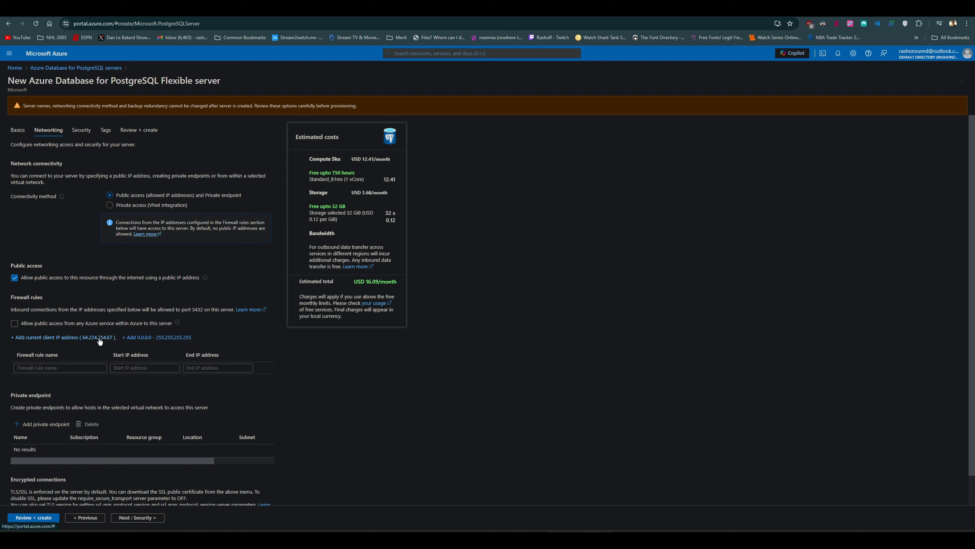
left_click(152, 341)
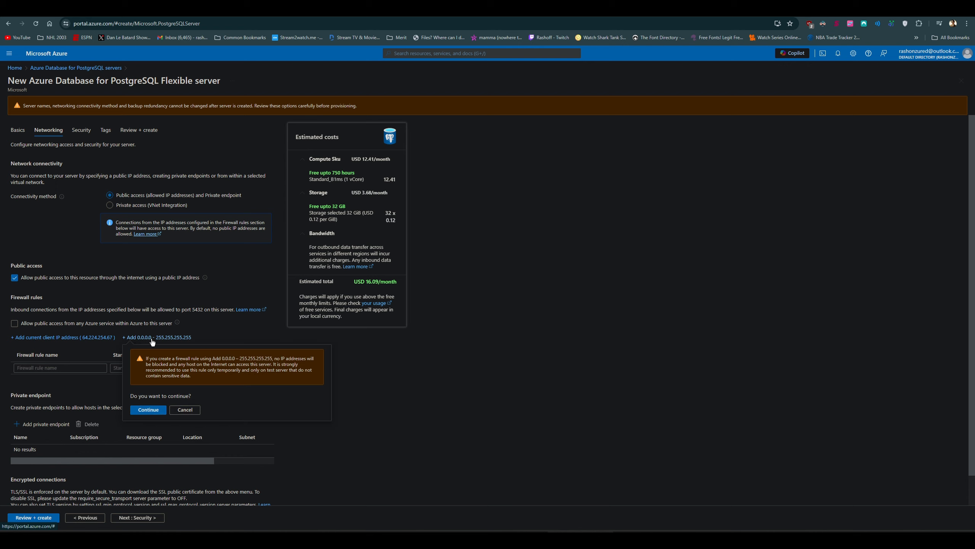
left_click(157, 410)
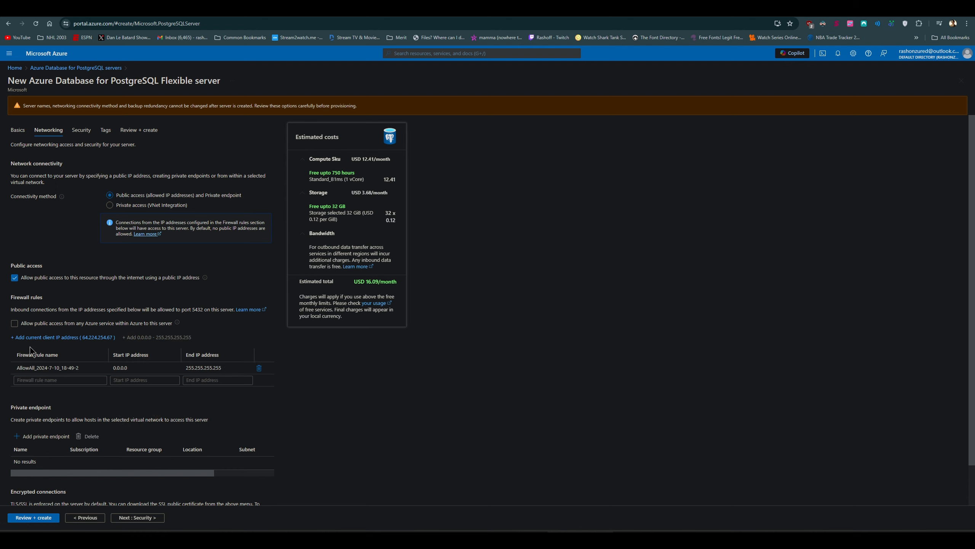
left_click(14, 323)
scroll(140, 412, "down", 1)
scroll(139, 413, "down", 1)
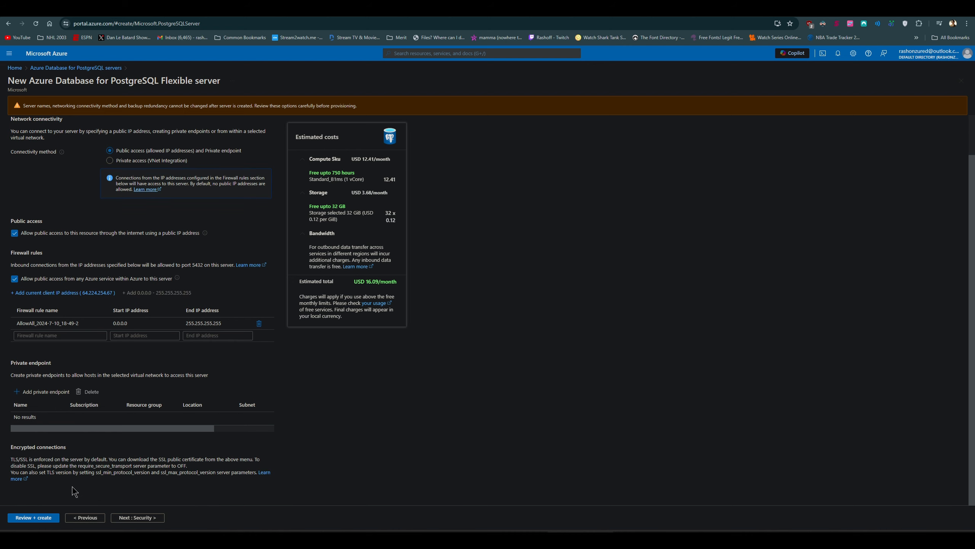
Step: Validate the server configuration, return to the basic settings and set the admin username to sql
left_click(48, 518)
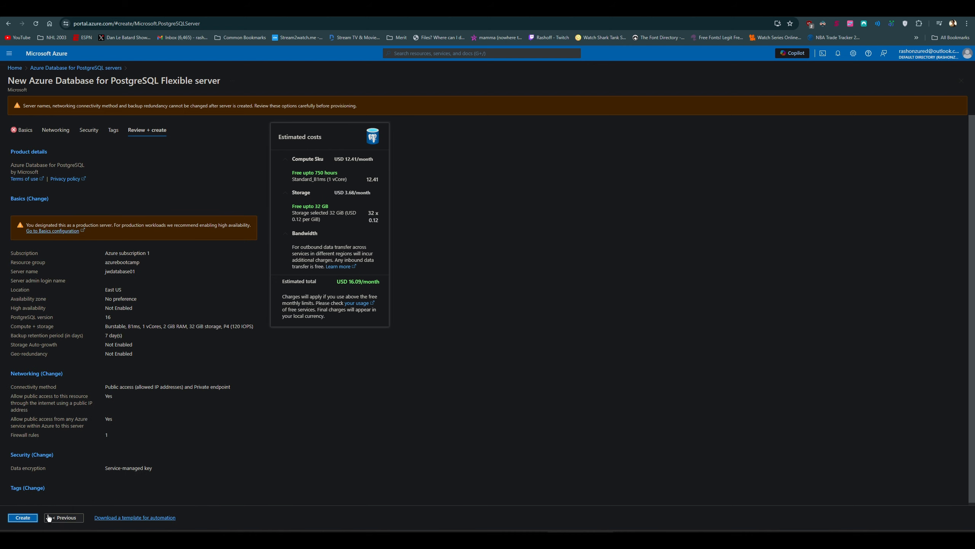
left_click(23, 127)
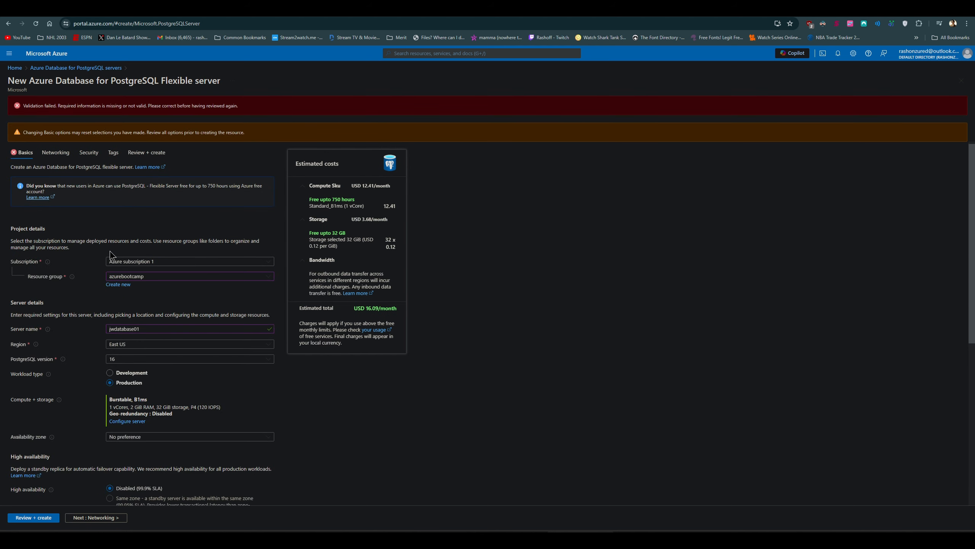
scroll(110, 250, "down", 8)
left_click(143, 370)
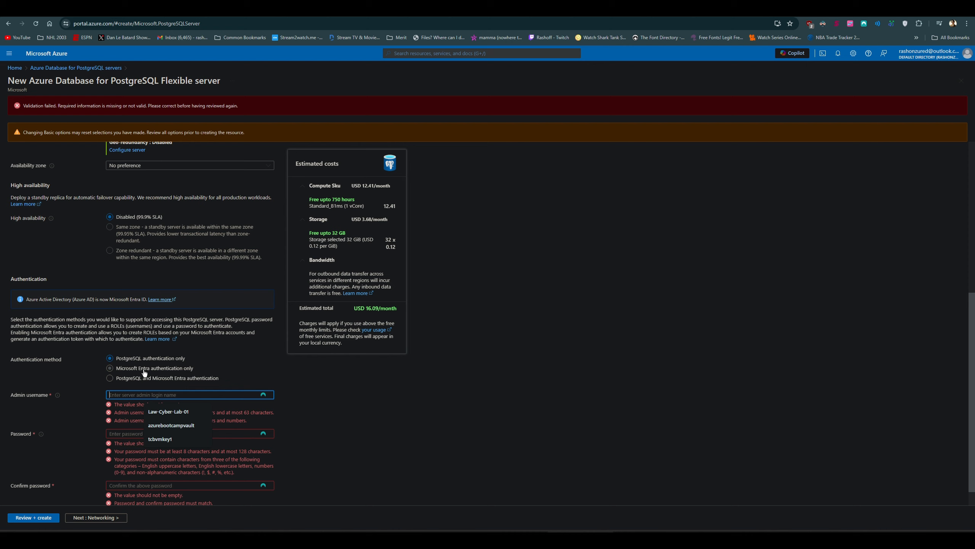
left_click(83, 406)
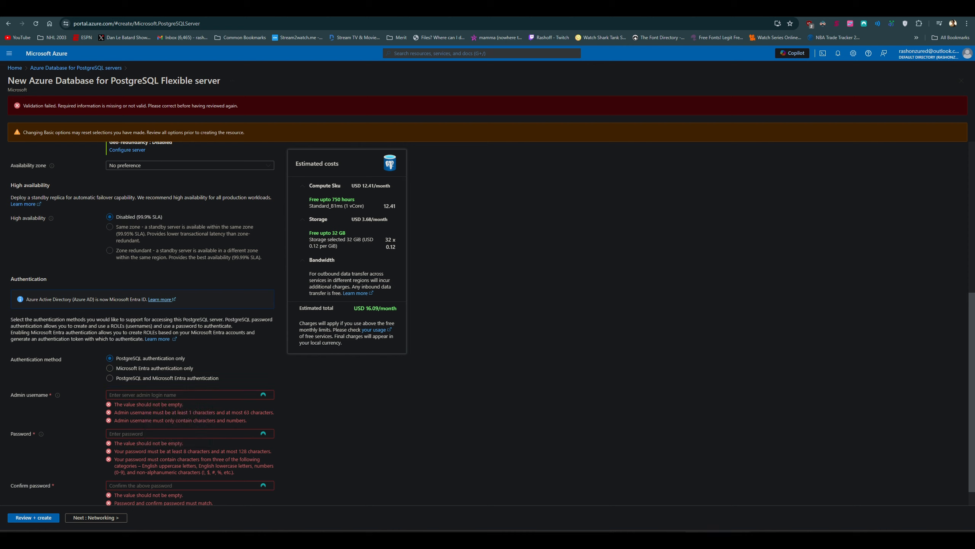
left_click(218, 396)
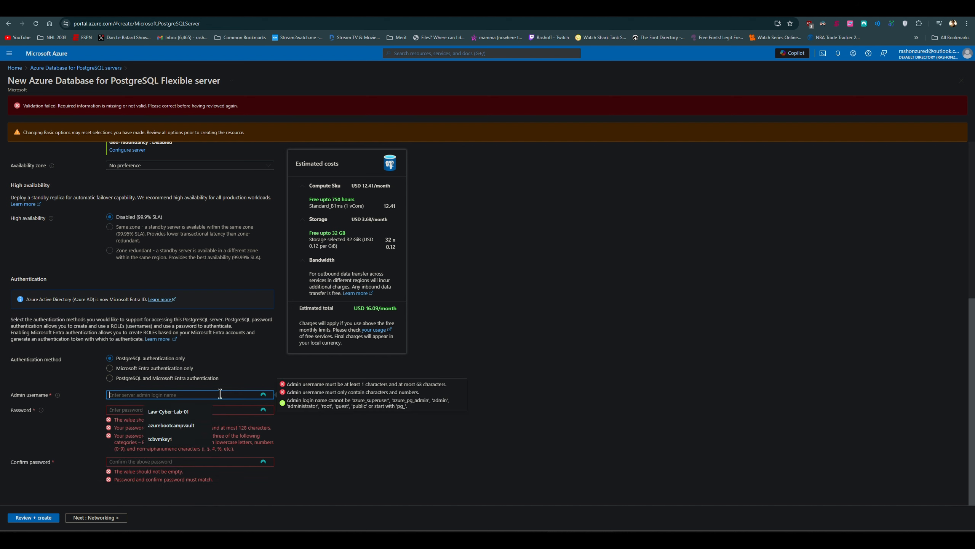
type("sql")
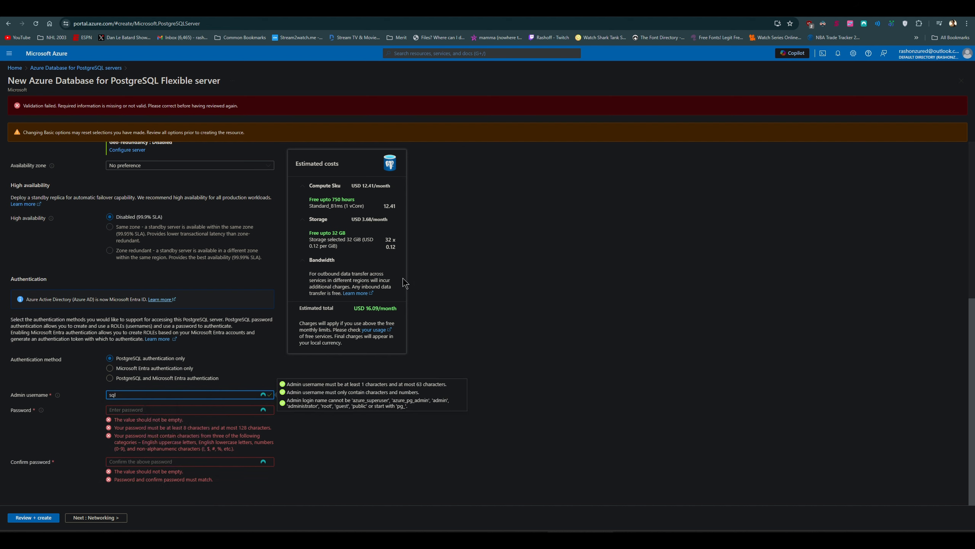
Step: Enter the server admin password and repeat it in the password confirmation
key("Tab")
type("•••••••••")
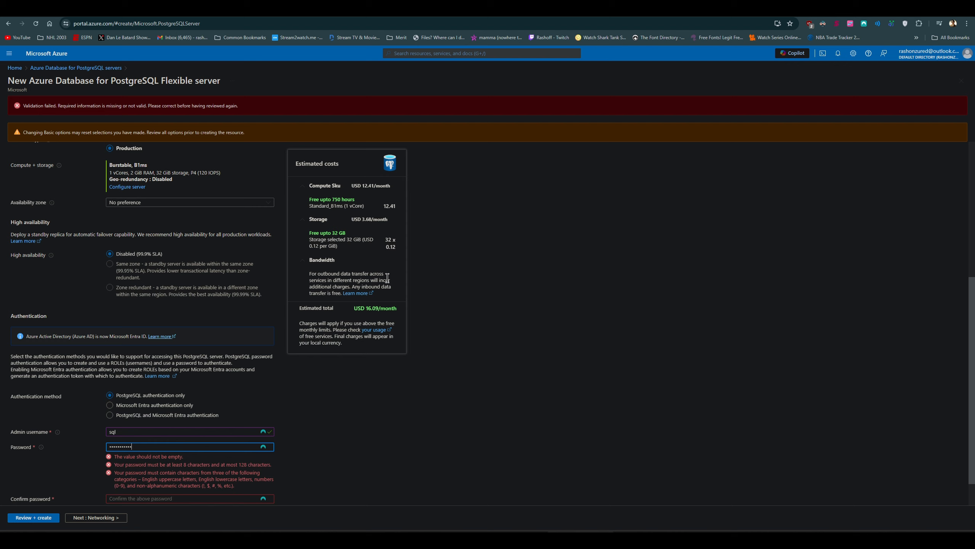
type("•")
key("Tab")
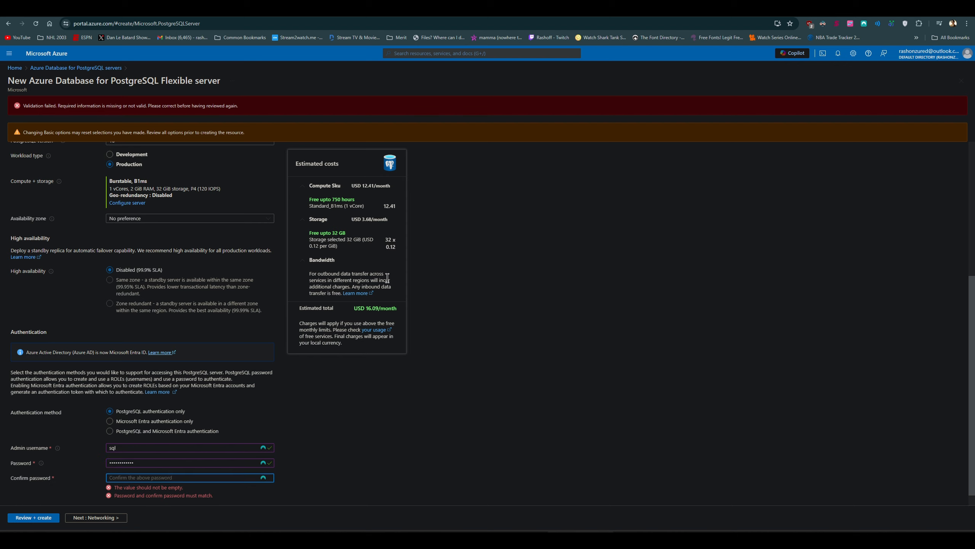
type("••••••••••")
key("ctrl+a")
type("•")
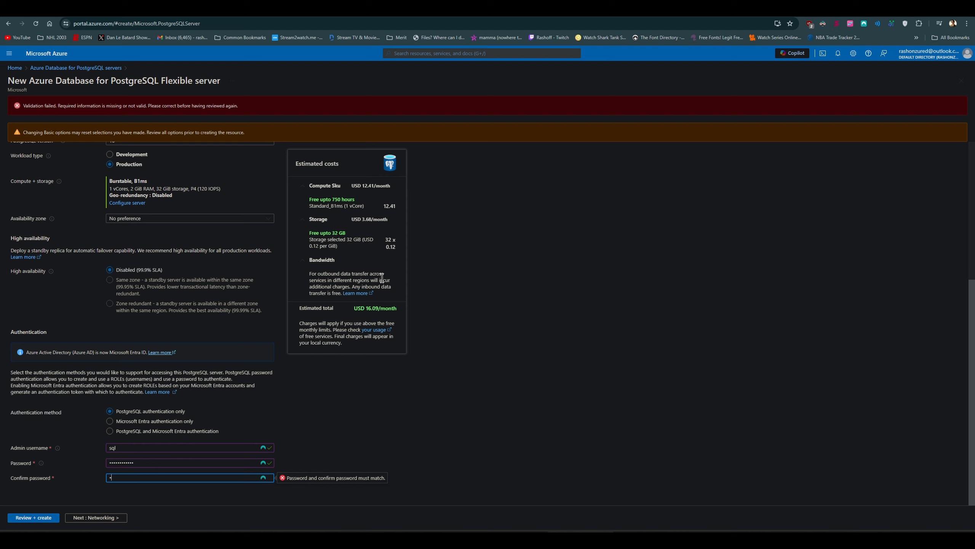
type("•••••••••••")
left_click(423, 421)
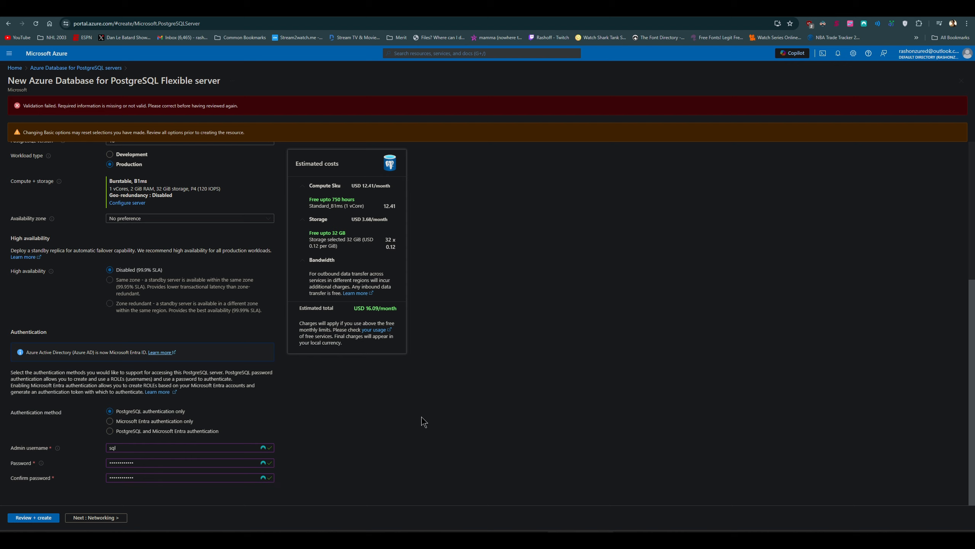
Step: Validate the completed configuration and deploy the PostgreSQL flexible server
left_click(48, 520)
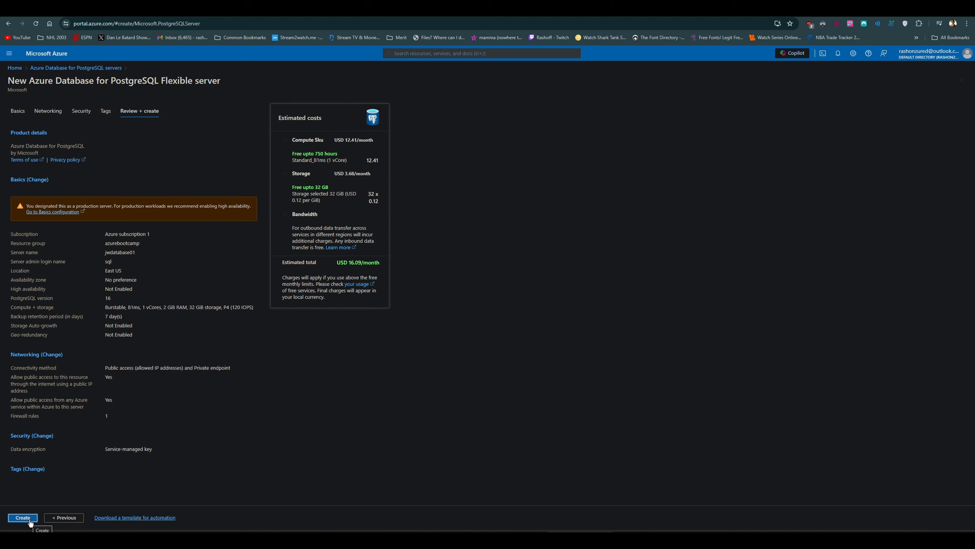
left_click(31, 523)
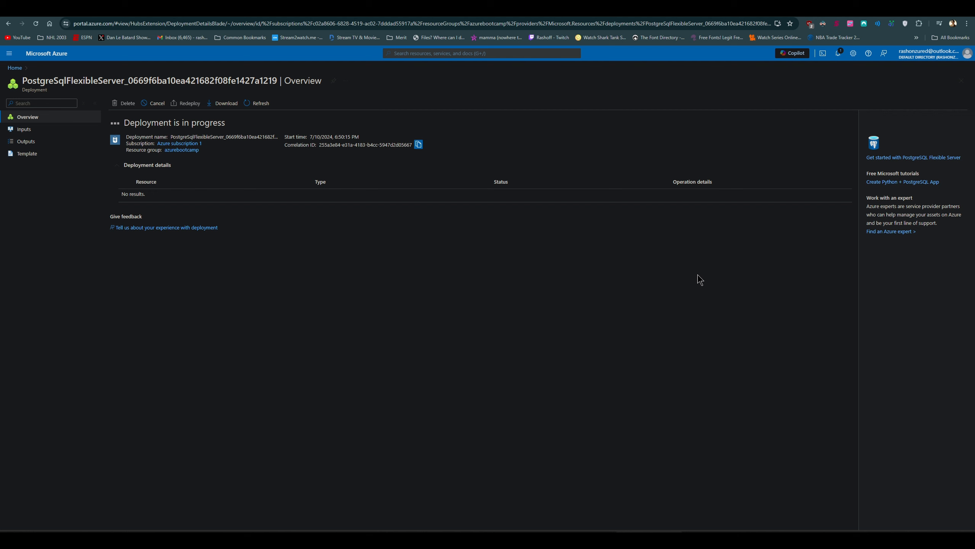
Step: Switch to the pgAdmin download page and display its full web address
left_click(159, 17)
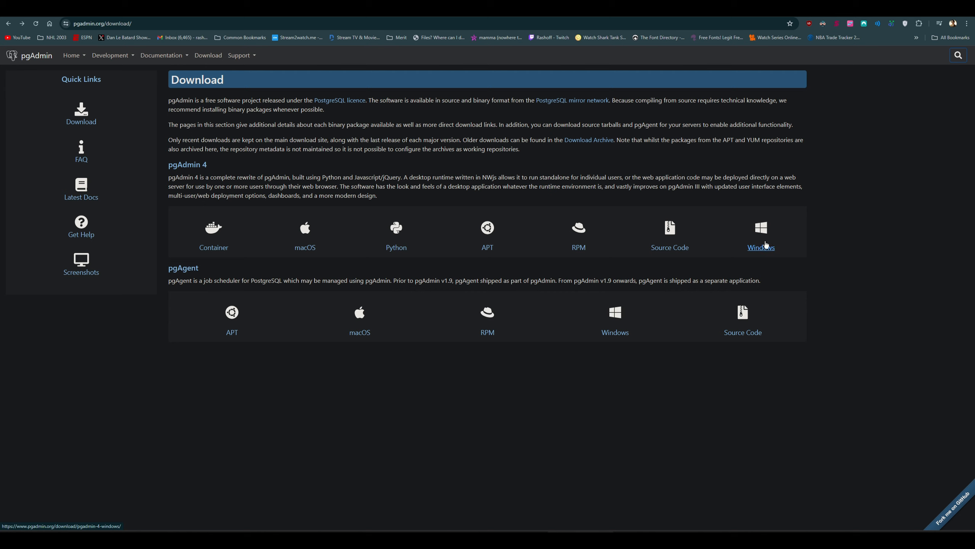
left_click(152, 25)
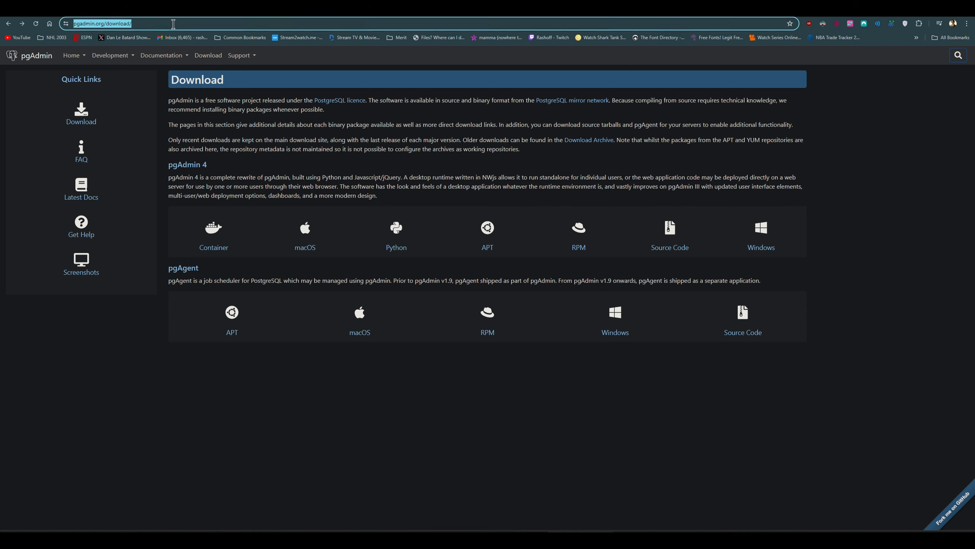
left_click(176, 24)
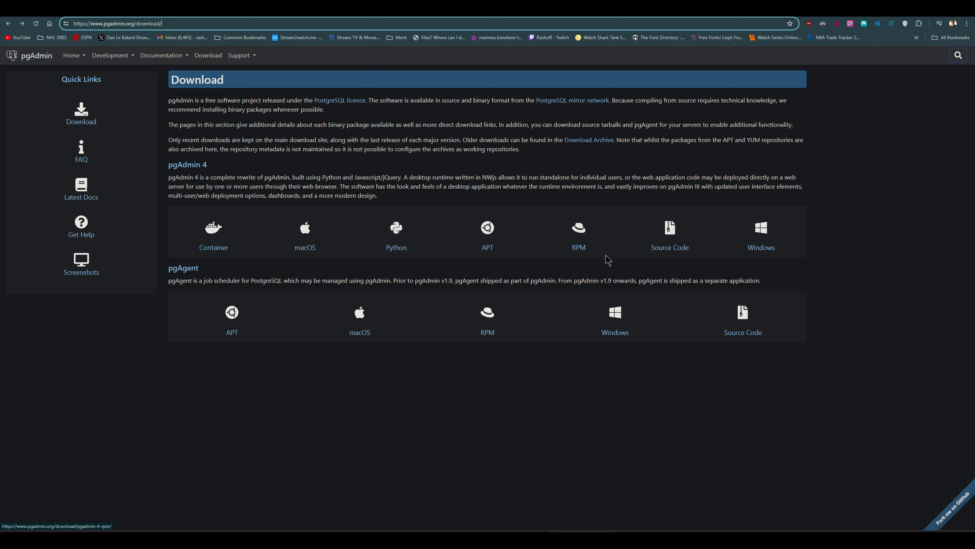
Step: Open the pgAdmin 4 Windows download page and inspect the link options for pgAdmin 4 v8.9
left_click(758, 250)
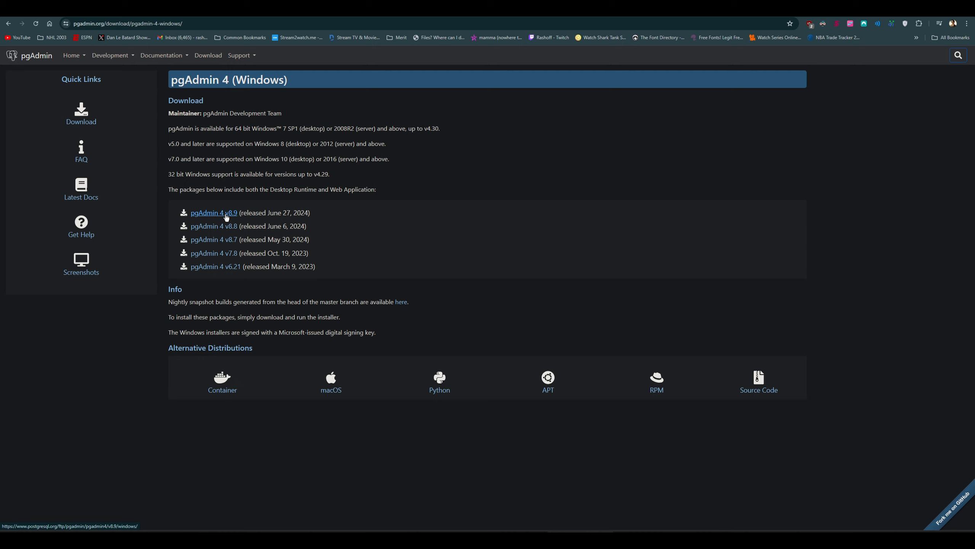
right_click(227, 217)
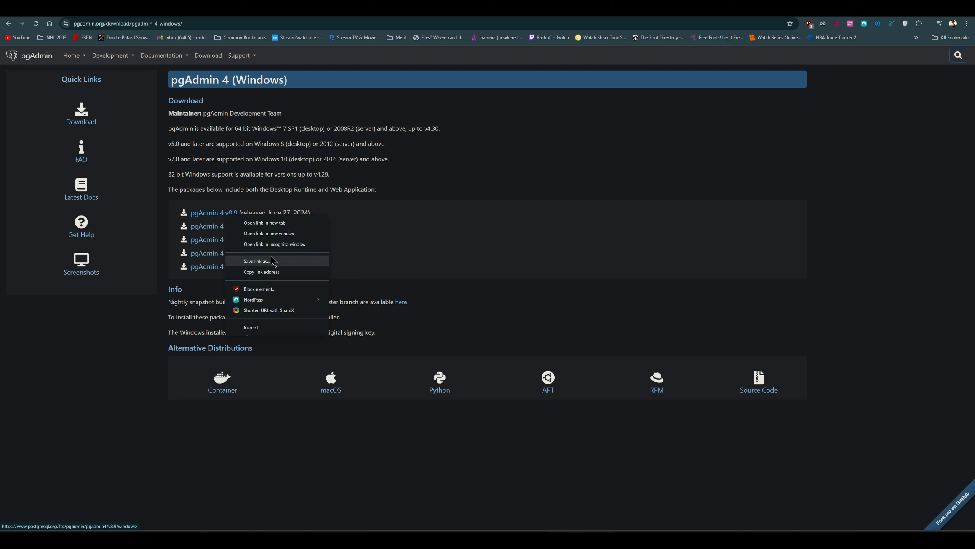
left_click(393, 254)
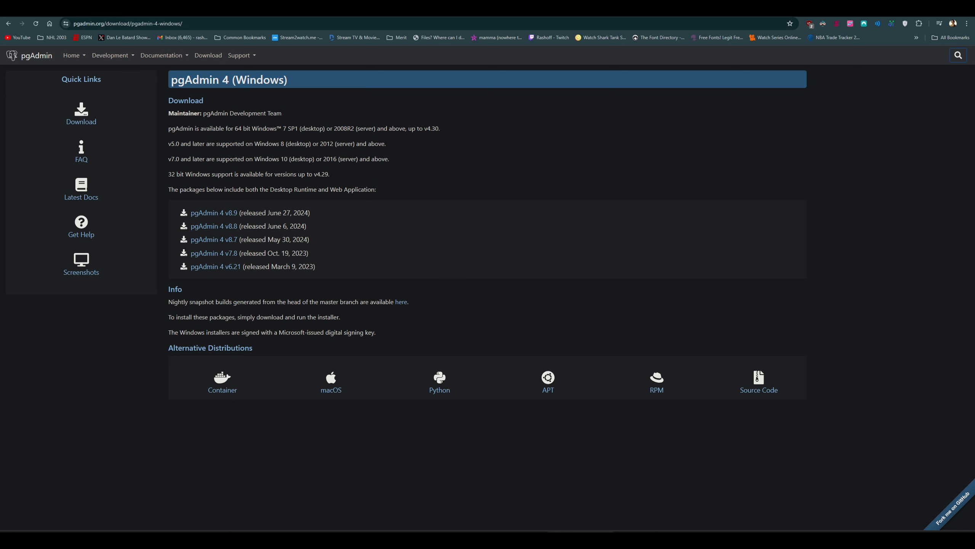
left_click(222, 528)
type("pgad")
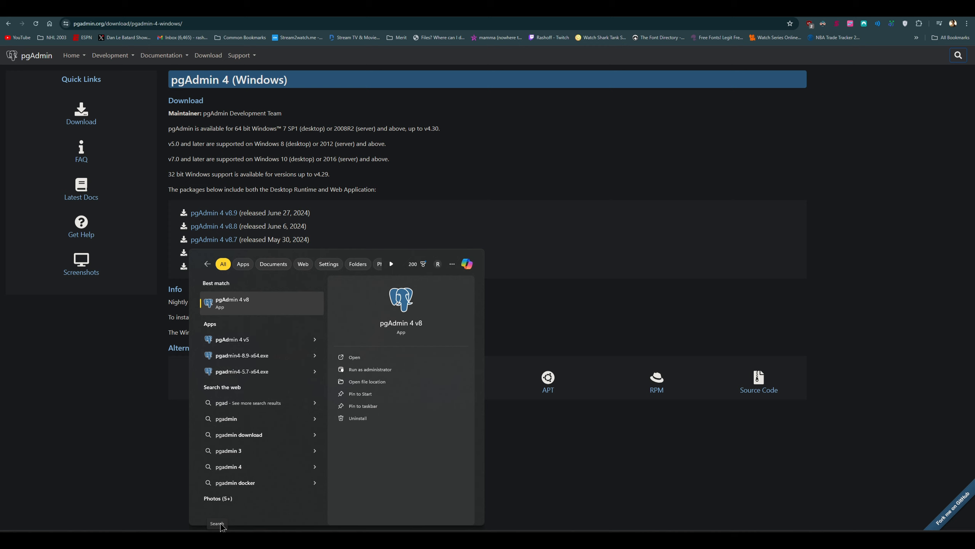
left_click(269, 357)
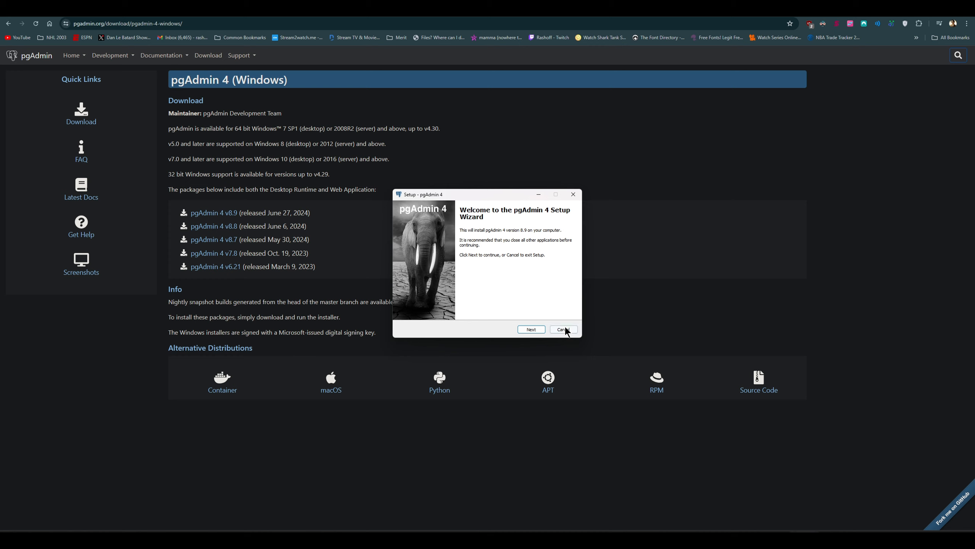
left_click(566, 328)
left_click(515, 308)
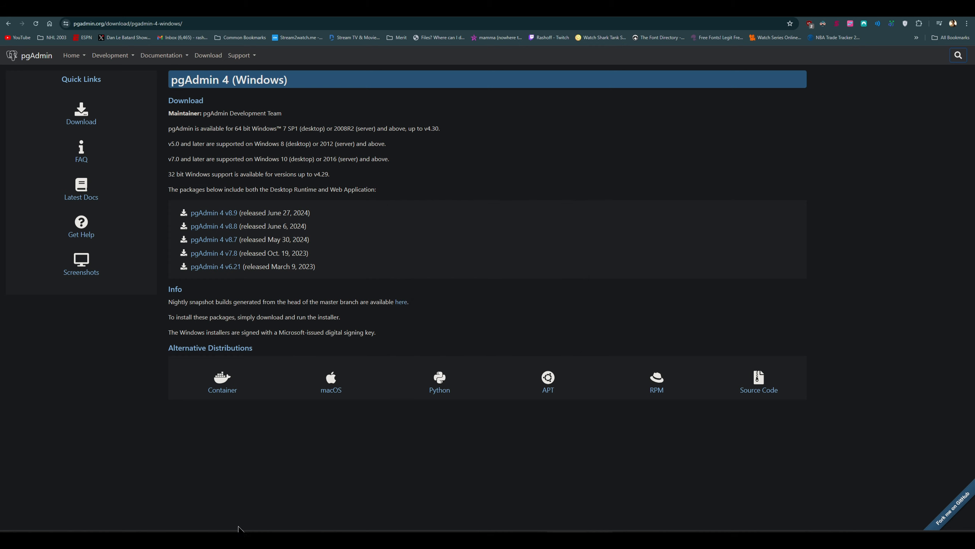
Step: Search the computer for pgadmin and launch pgAdmin 4 v8
left_click(238, 528)
type("pgadmin")
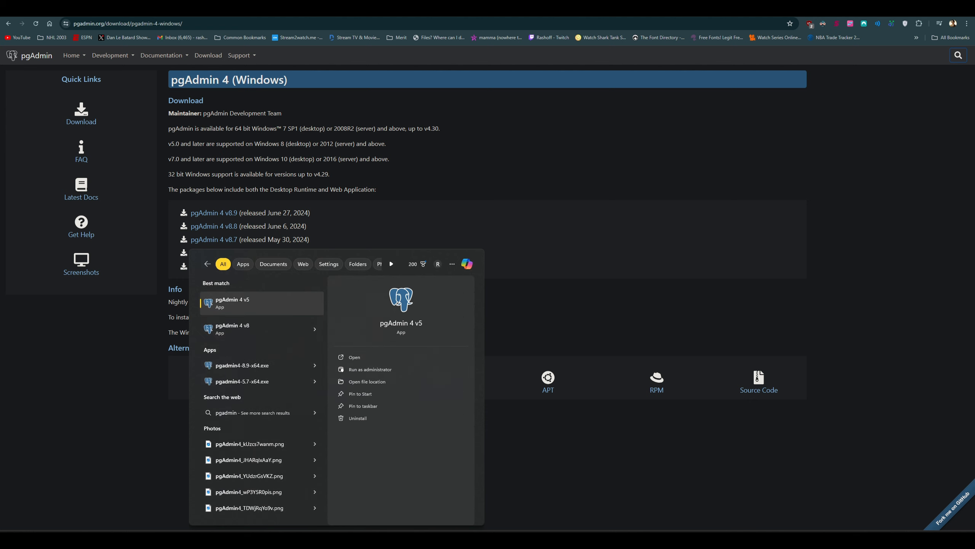
left_click(253, 328)
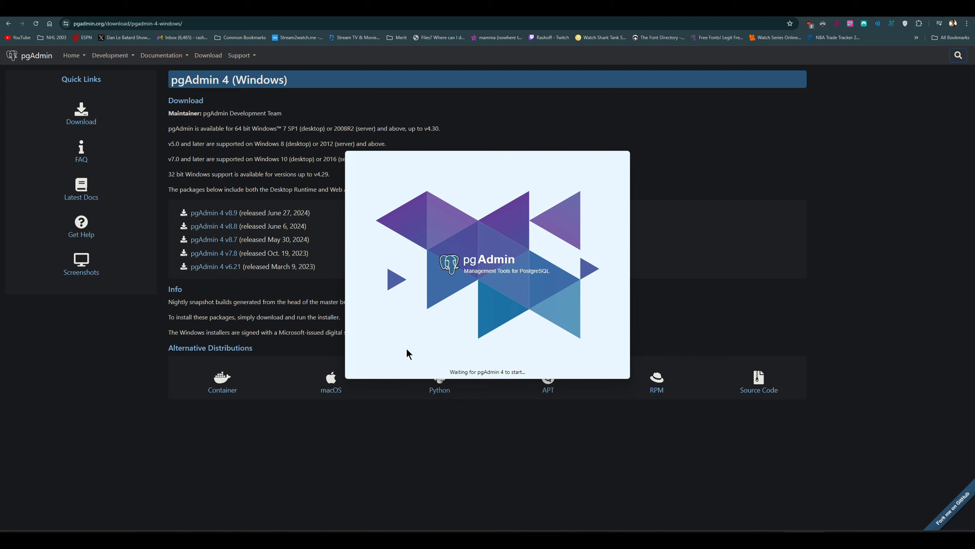
Step: Switch to the Azure deployment overview, then bring pgAdmin in front of it and widen its window
left_click(8, 10)
left_click(63, 103)
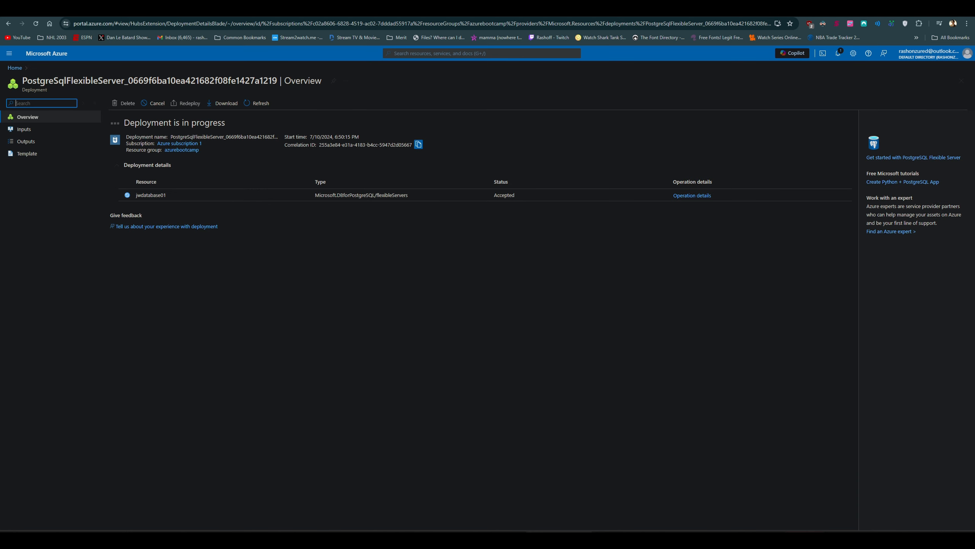
left_click(797, 540)
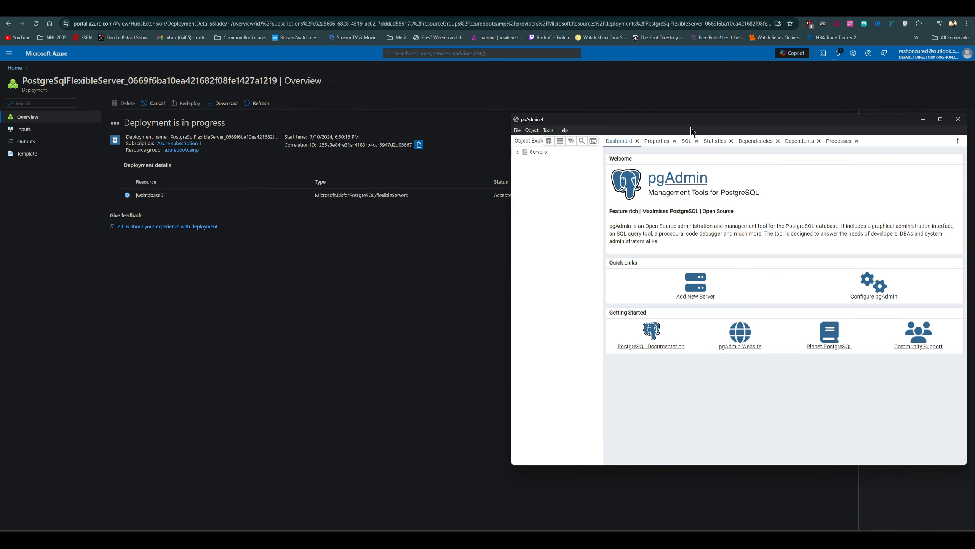
left_click_drag(638, 122, 473, 112)
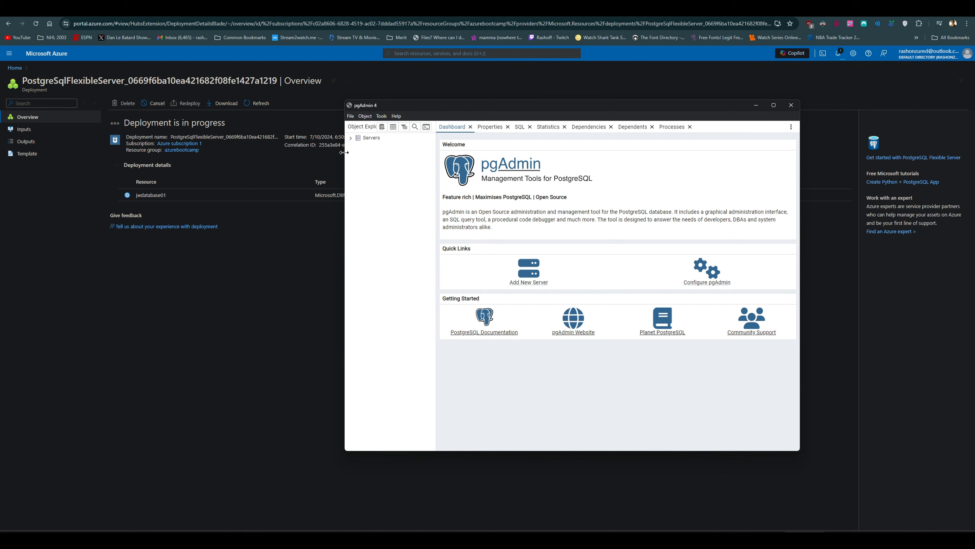
left_click_drag(344, 156, 266, 158)
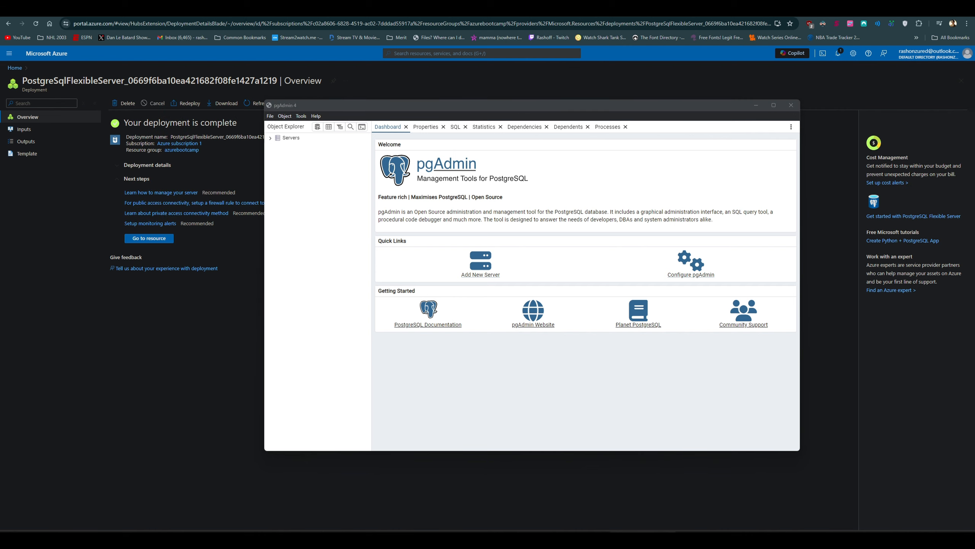
Step: Return to the completed Azure deployment and open the deployed PostgreSQL server resource
left_click(227, 182)
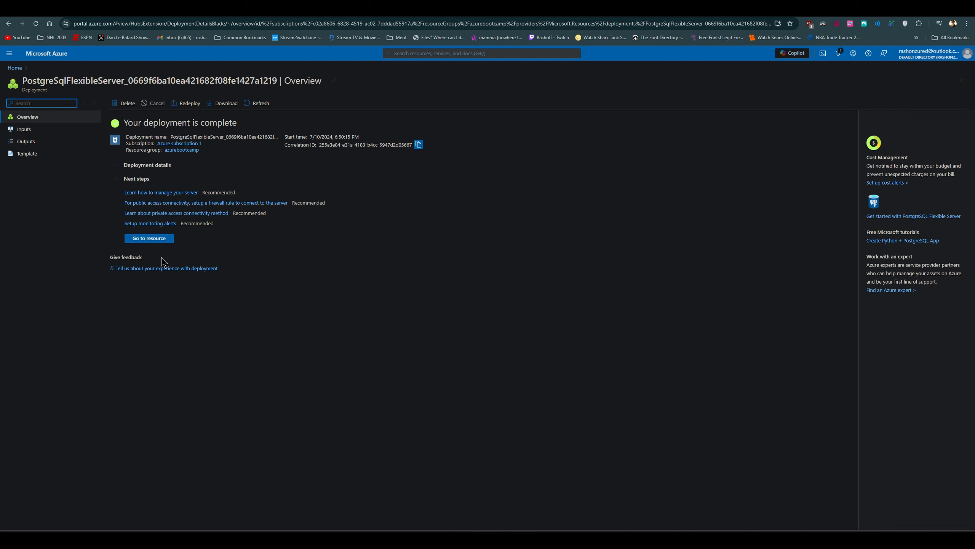
left_click(159, 239)
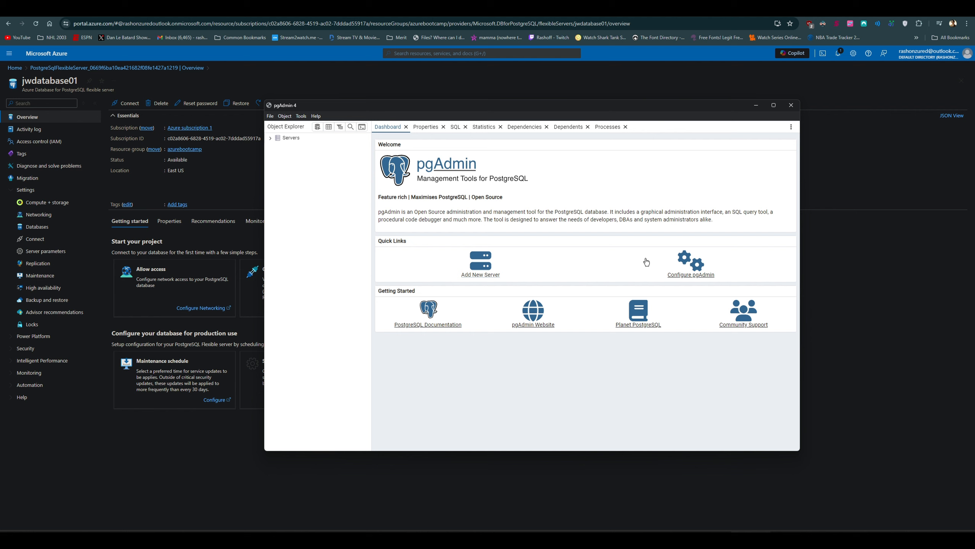
Step: Expand the Servers group in pgAdmin and start registering a new server in it
left_click(270, 138)
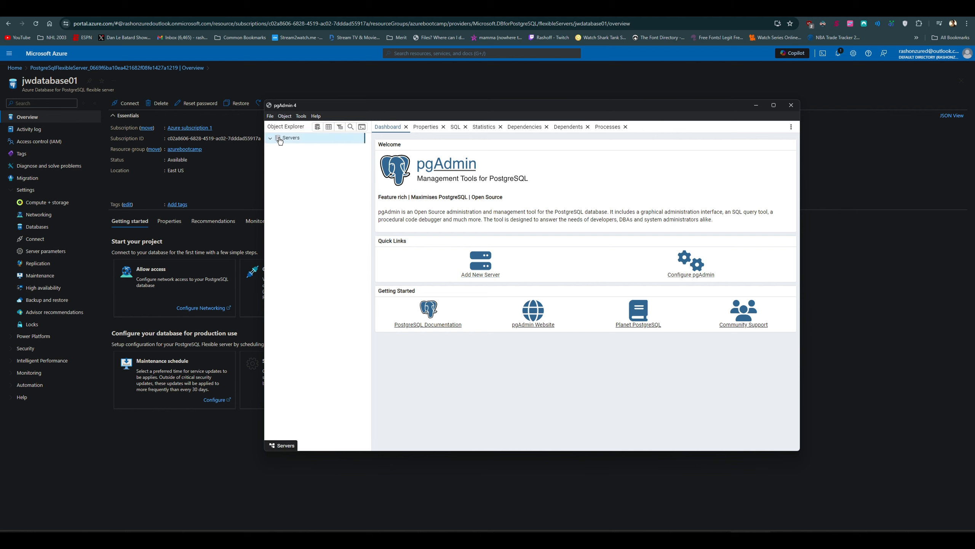
right_click(288, 138)
mouse_move(301, 147)
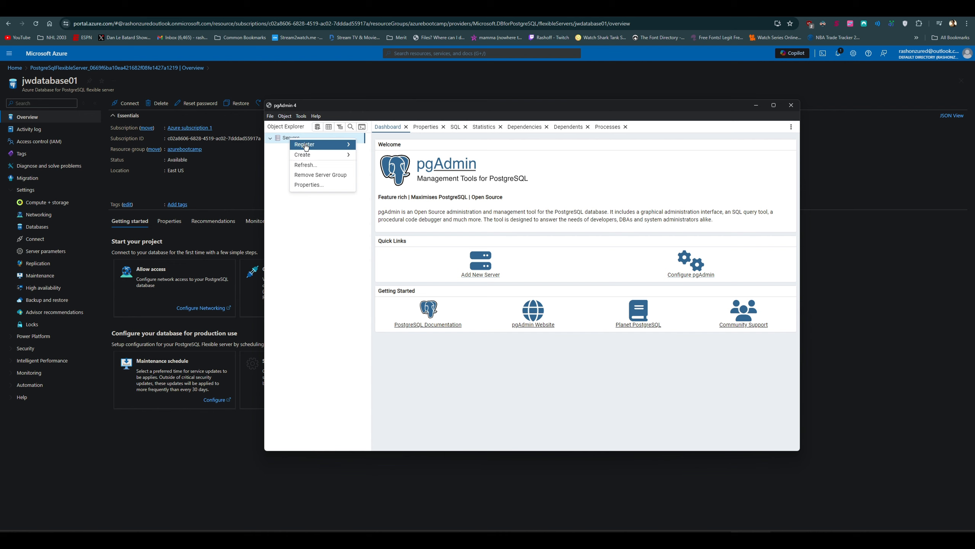
left_click(368, 148)
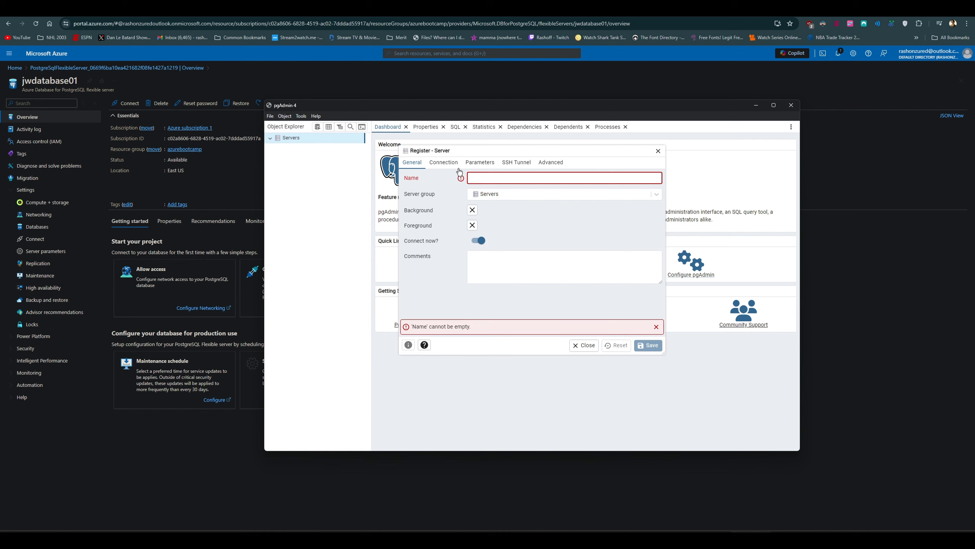
left_click_drag(493, 151, 502, 164)
right_click(549, 188)
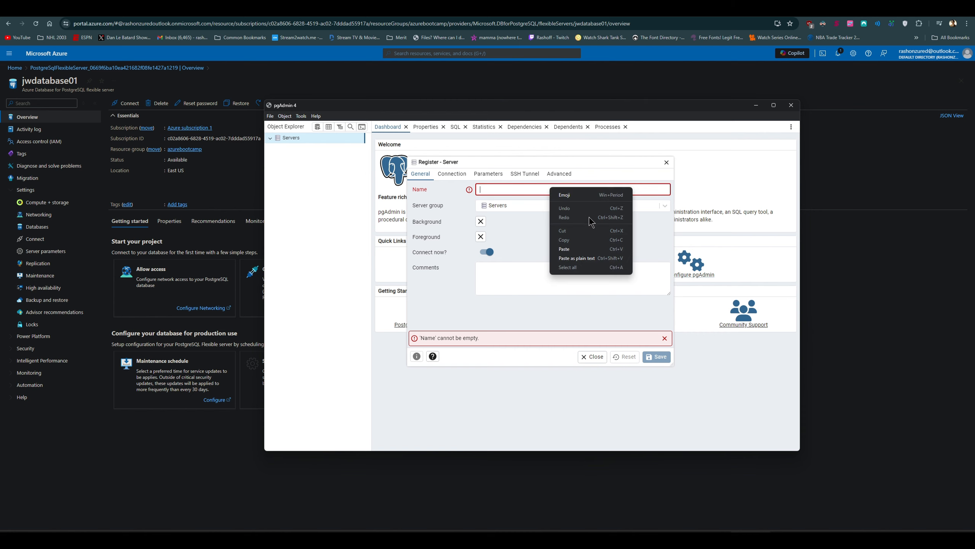
left_click(570, 250)
left_click_drag(530, 190, 432, 187)
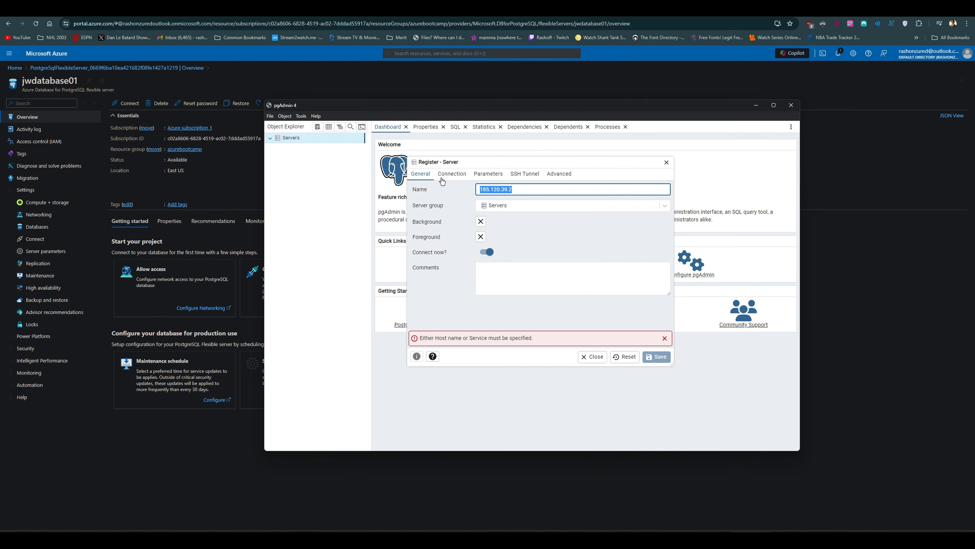
key("BackSpace")
Step: Copy the server name from the Azure overview and name the pgAdmin registration jwdatabase01.postgres.database.azure.com
left_click(678, 99)
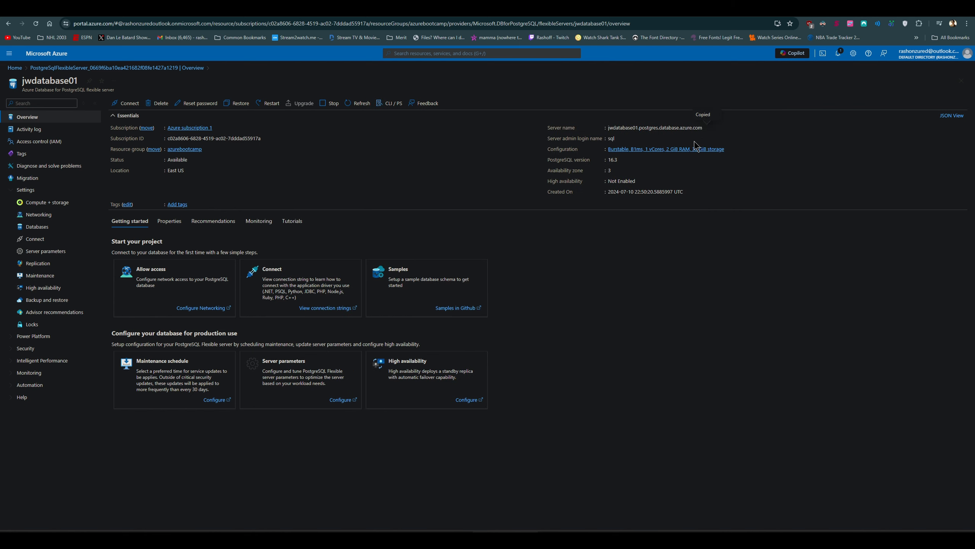
key("alt+Tab")
type("jwdatabase01.postgres.database.azure.com")
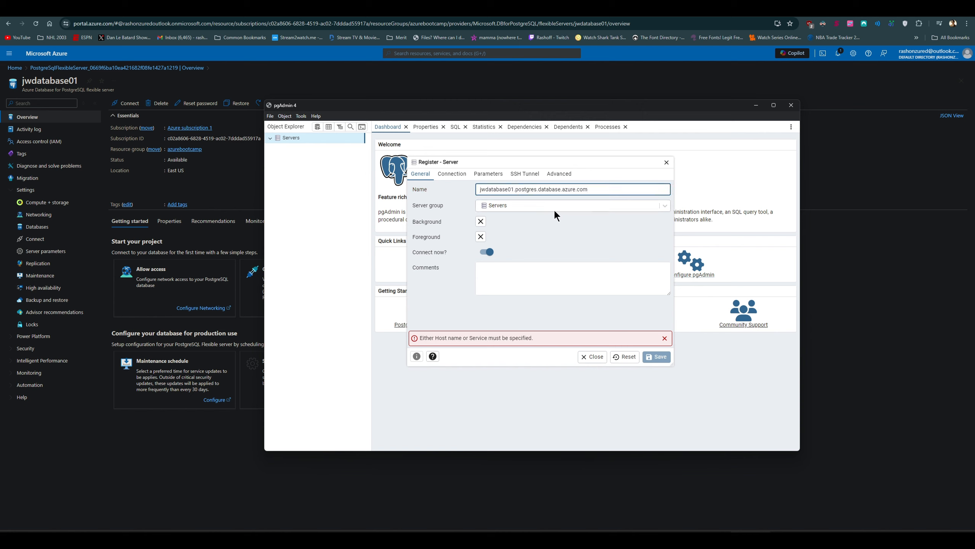
Step: Set the connection's host name to jwdatabase01.postgres.database.azure.com and its username to sql, keeping Kerberos authentication off
left_click(452, 174)
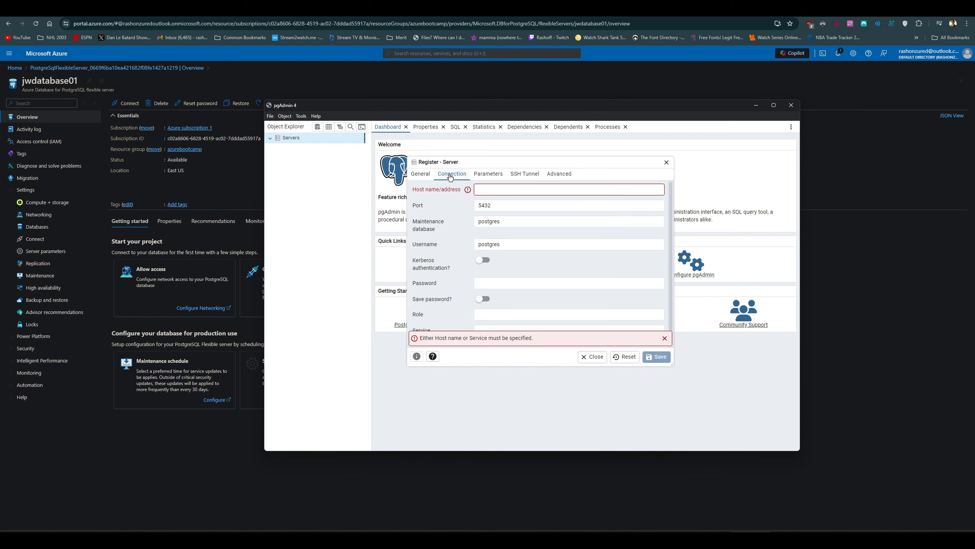
right_click(504, 190)
left_click(518, 252)
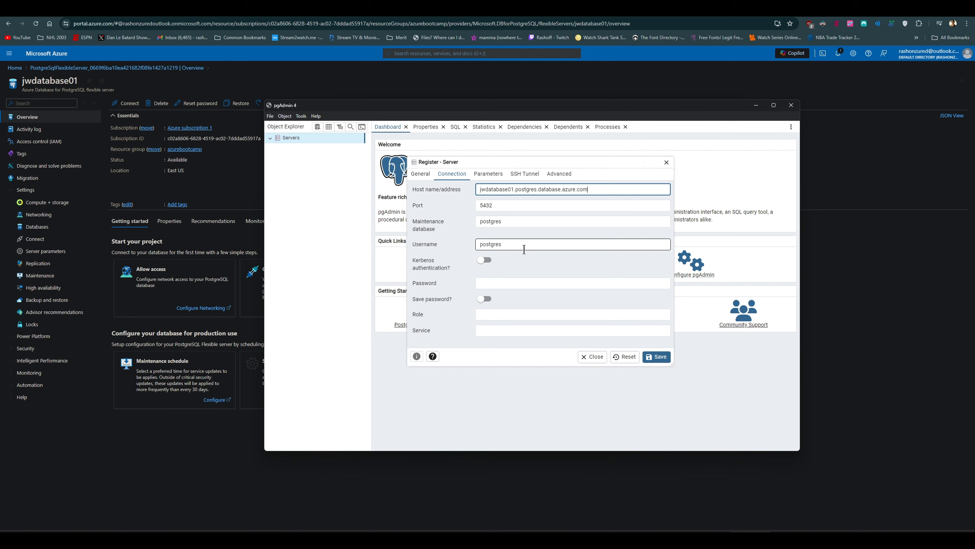
left_click(484, 261)
left_click(486, 260)
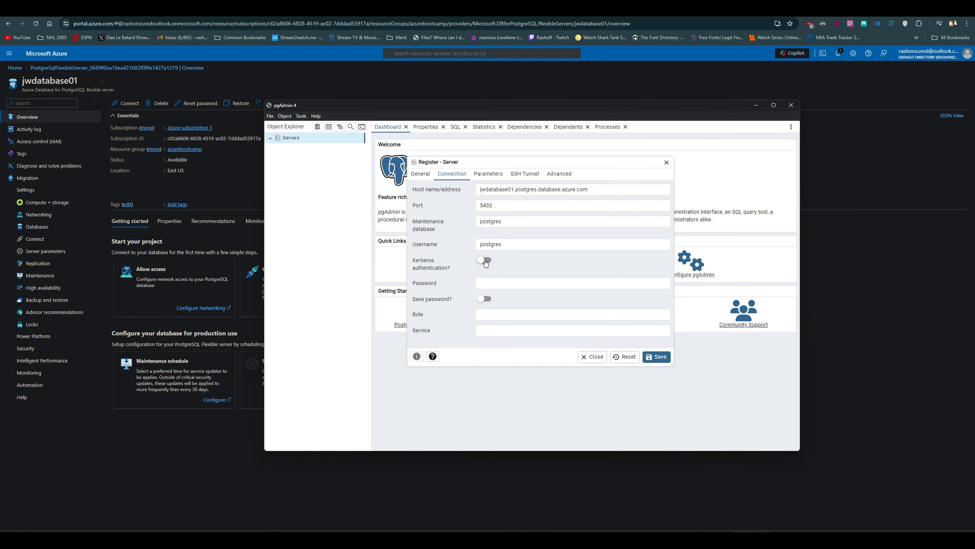
left_click(509, 242)
left_click_drag(509, 242, 462, 251)
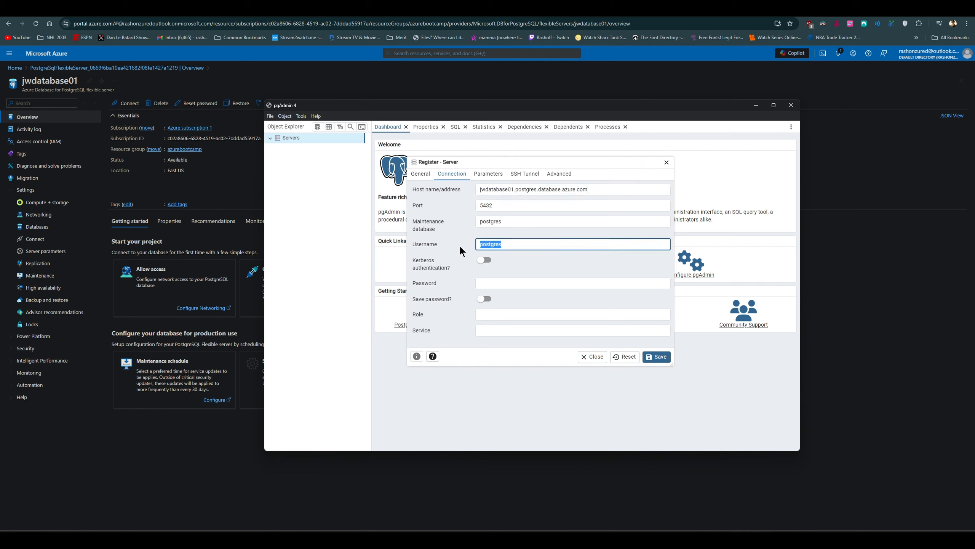
type("sql")
left_click(591, 262)
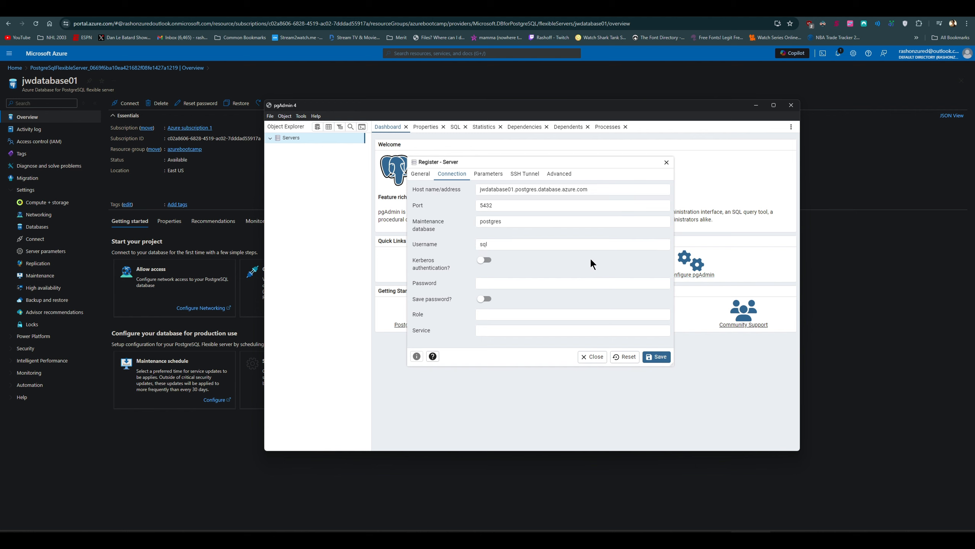
Step: Enter the server admin password in the connection settings and save the server registration
left_click_drag(542, 109, 619, 190)
left_click(608, 361)
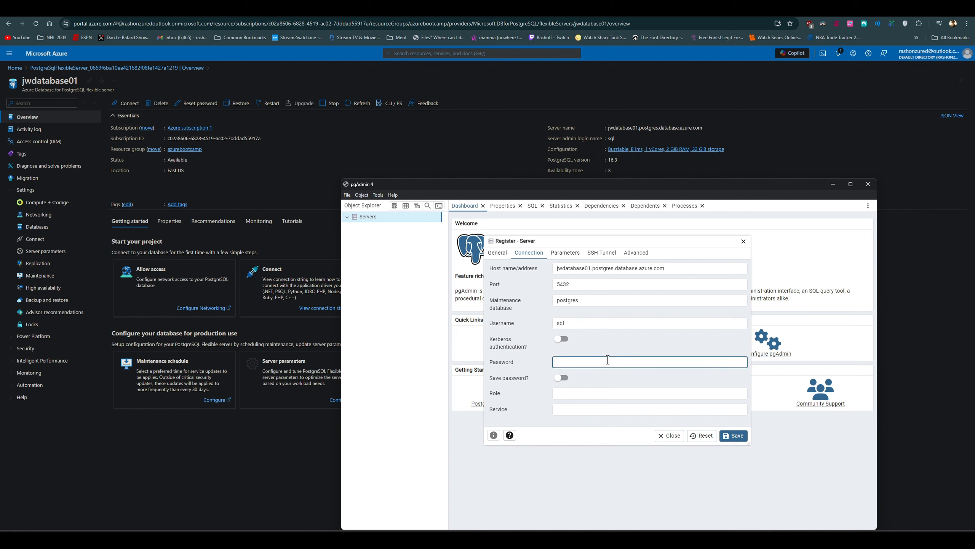
type("••••••••••")
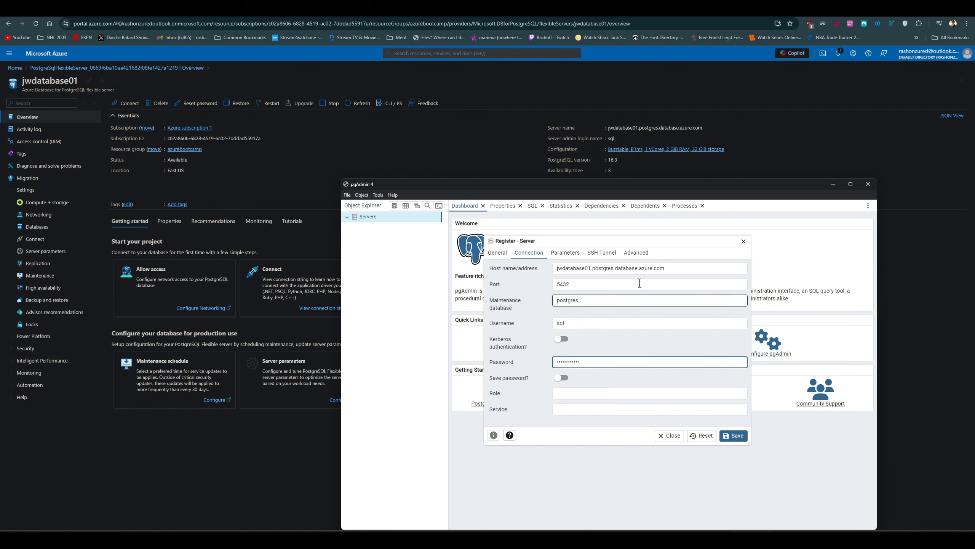
left_click_drag(677, 186, 680, 105)
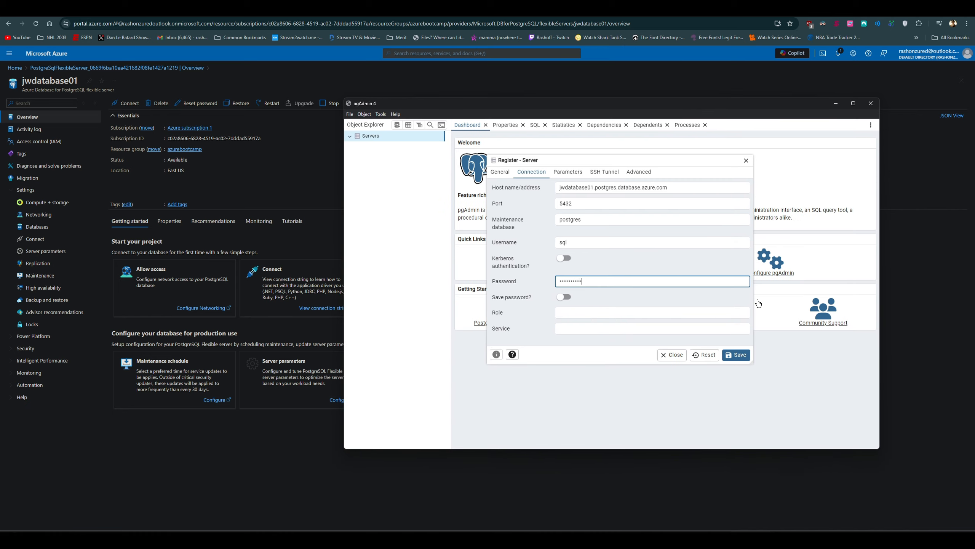
left_click(747, 359)
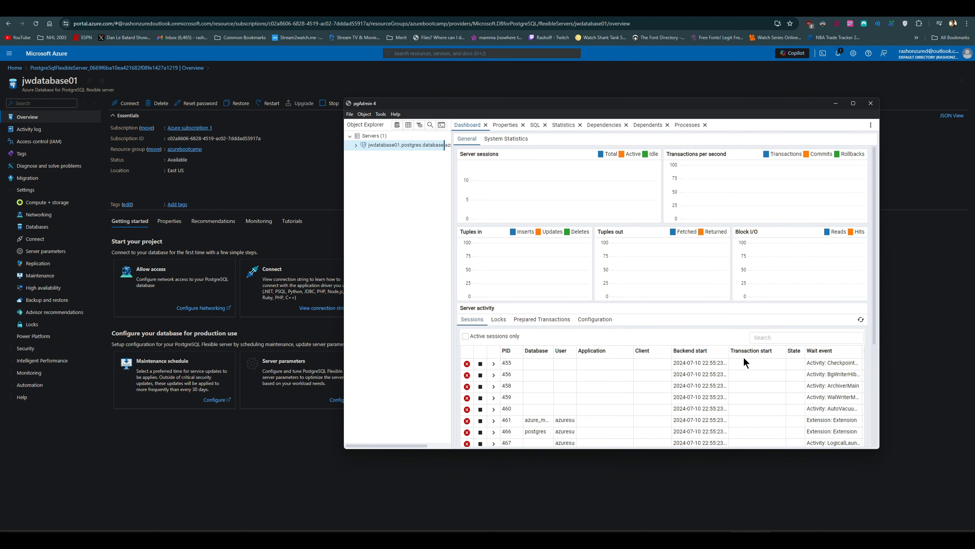
Step: Expand the registered server and start creating a database named db01 under Databases
left_click(355, 145)
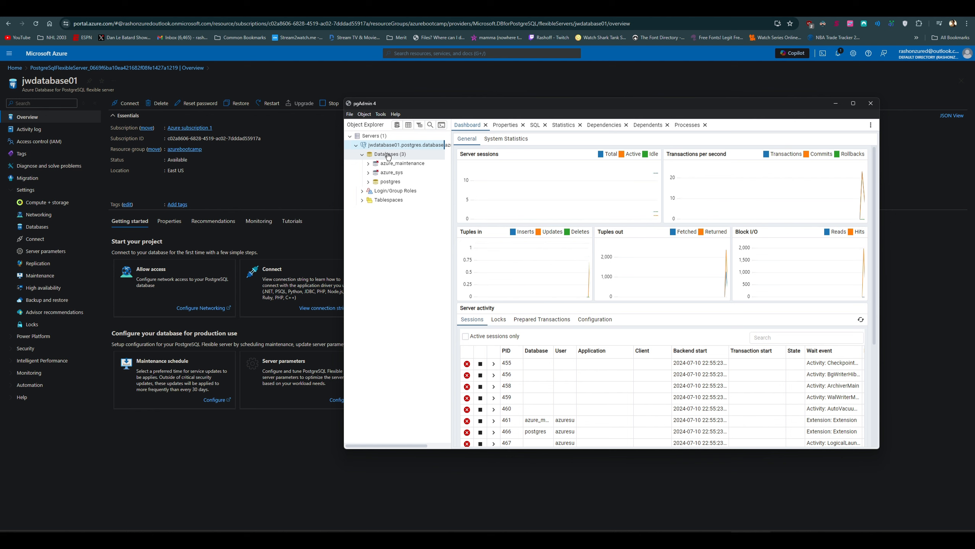
right_click(388, 156)
mouse_move(417, 159)
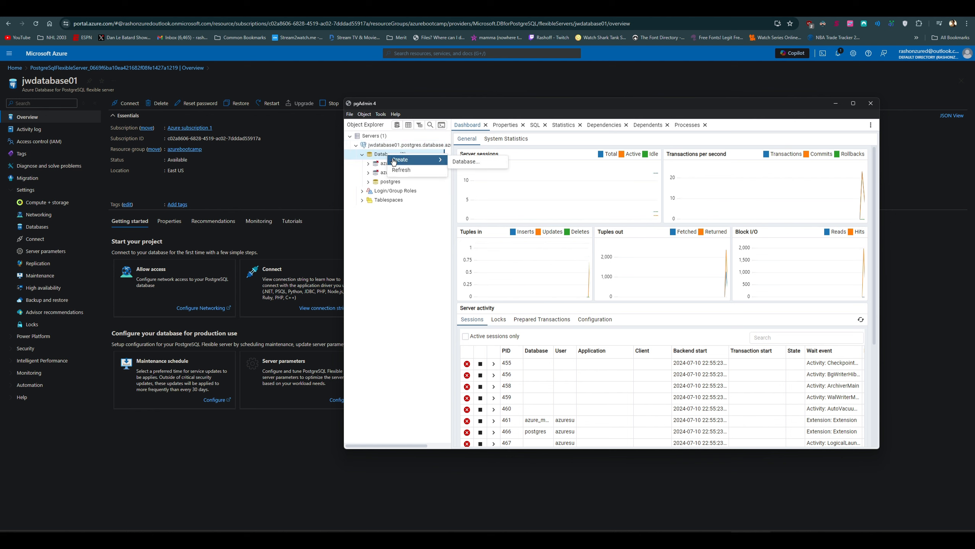
left_click(461, 162)
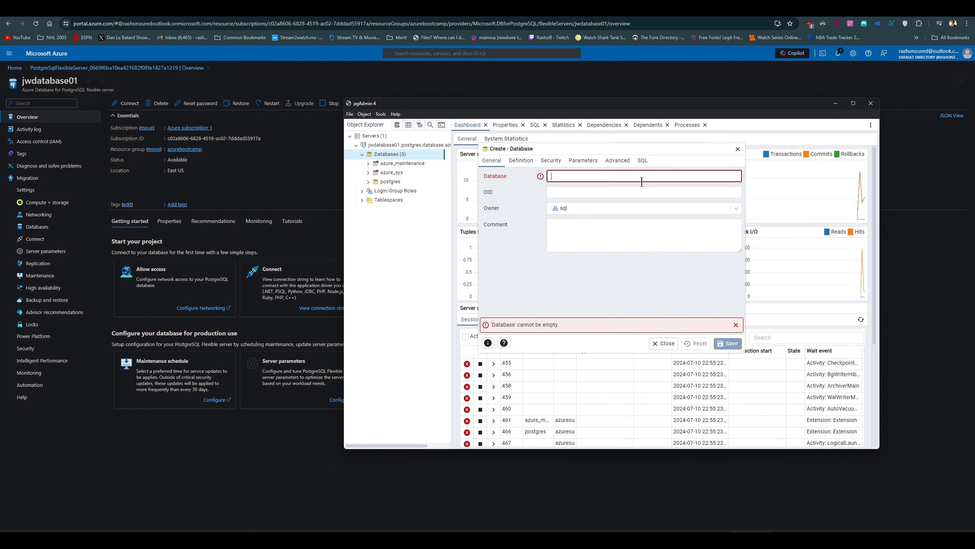
type("db01")
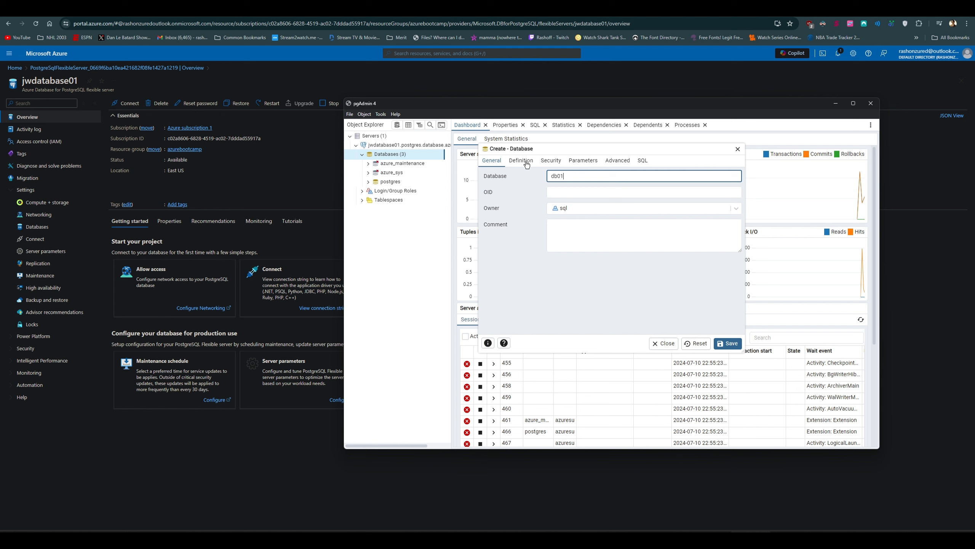
Step: Review the definition, parameters and generated SQL of the new database db01
left_click(522, 161)
left_click(583, 160)
left_click(643, 162)
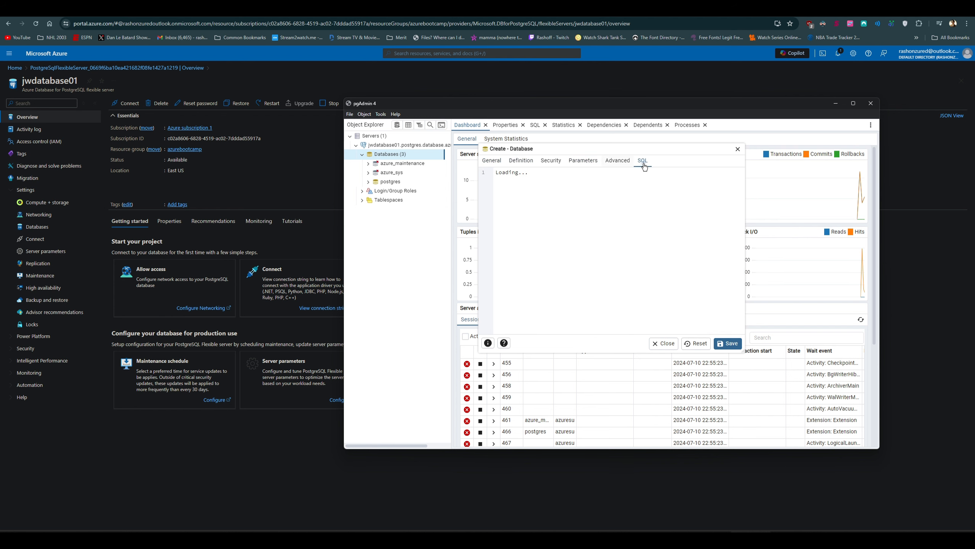
Step: Save the new database db01, then select it and widen the Client column in its sessions list
left_click(495, 164)
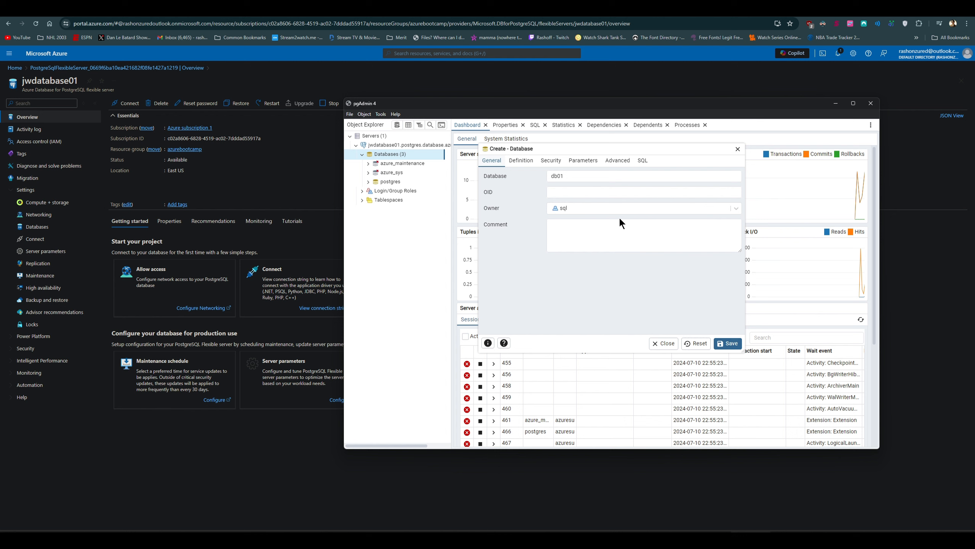
left_click(728, 344)
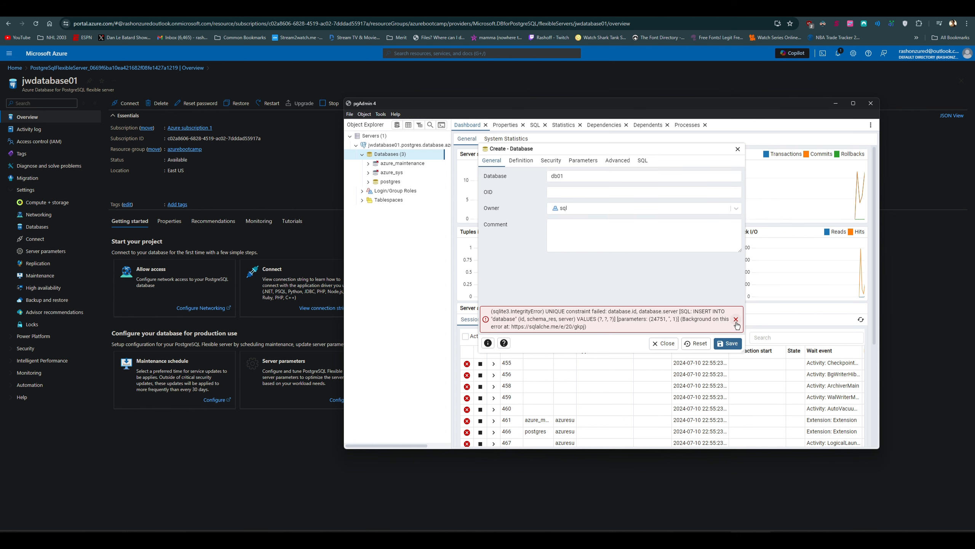
left_click(729, 343)
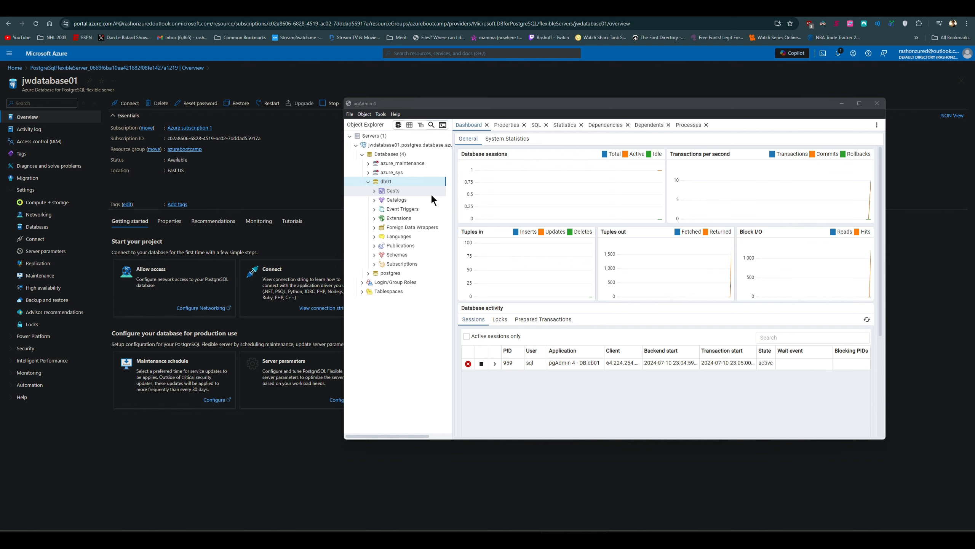
left_click(396, 181)
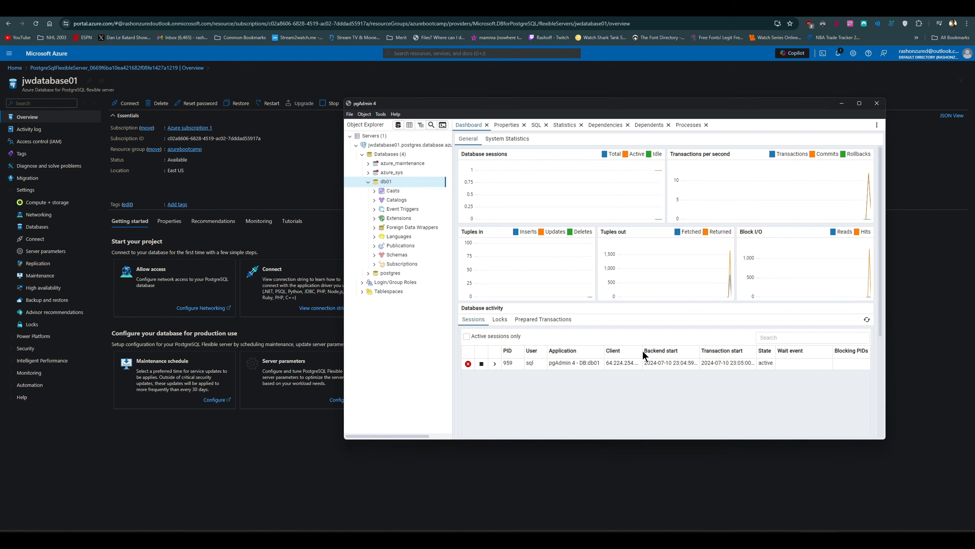
left_click_drag(643, 350, 647, 350)
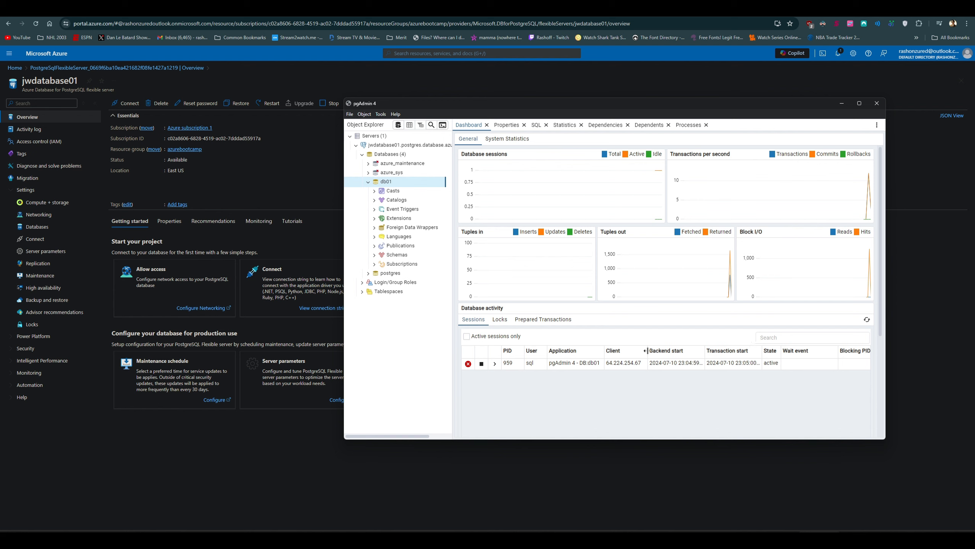
Step: Create a schema named app01 under the Schemas of db01, reviewing its generated SQL before saving
left_click(402, 255)
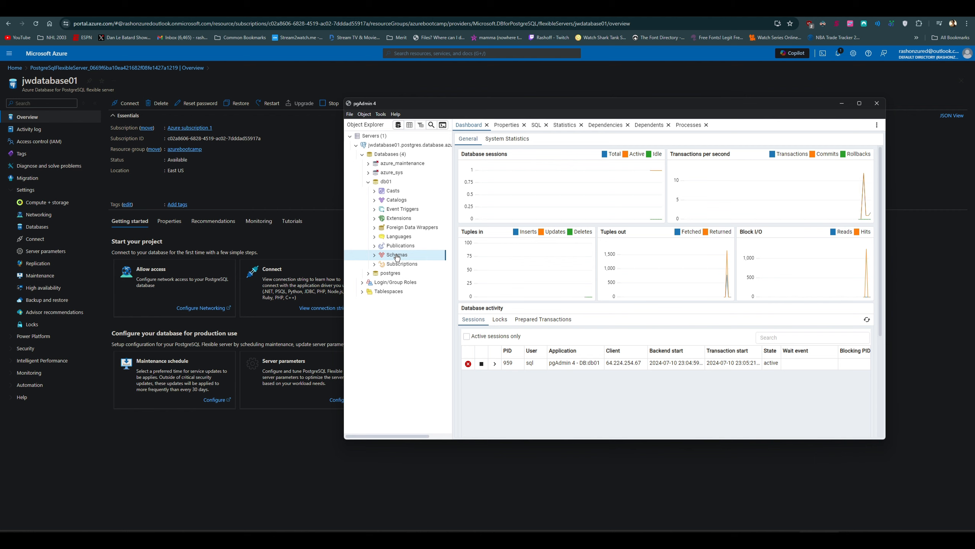
right_click(398, 258)
mouse_move(426, 261)
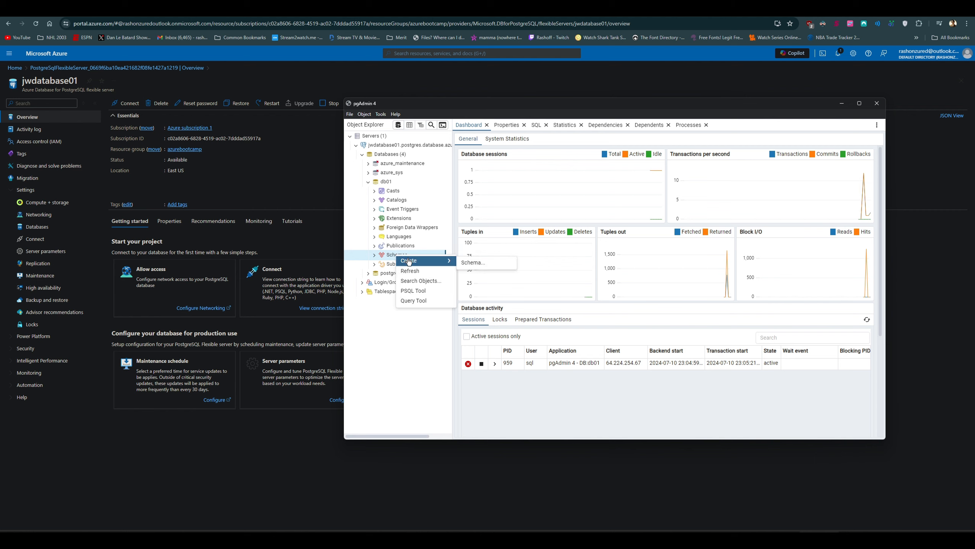
left_click(475, 263)
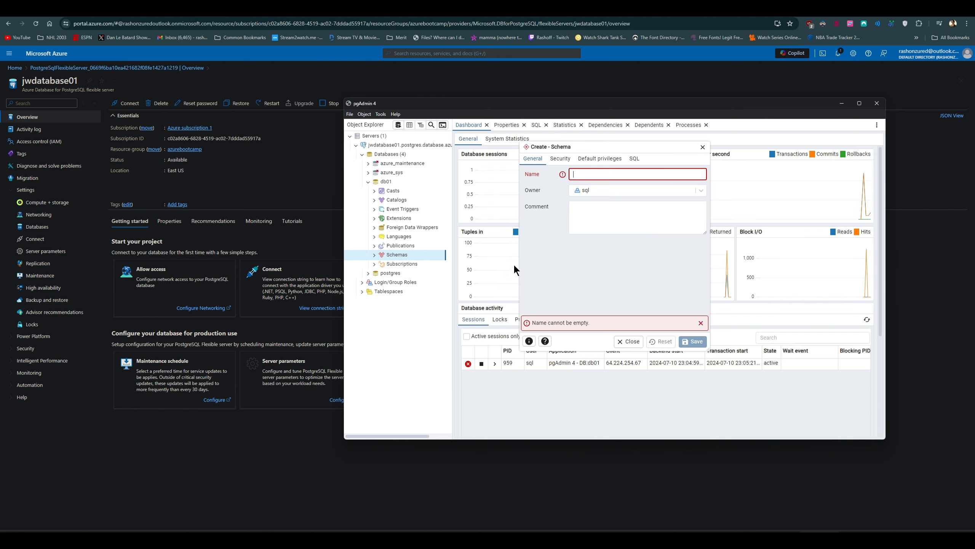
type("aPP01")
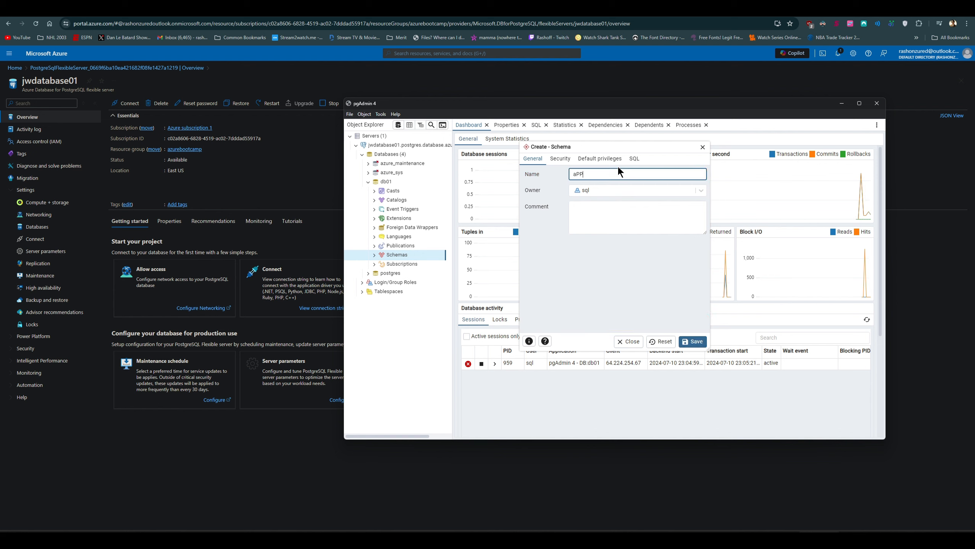
key("BackSpace")
key("BackSpace")
key("BackSpace")
type("pp01")
left_click(632, 159)
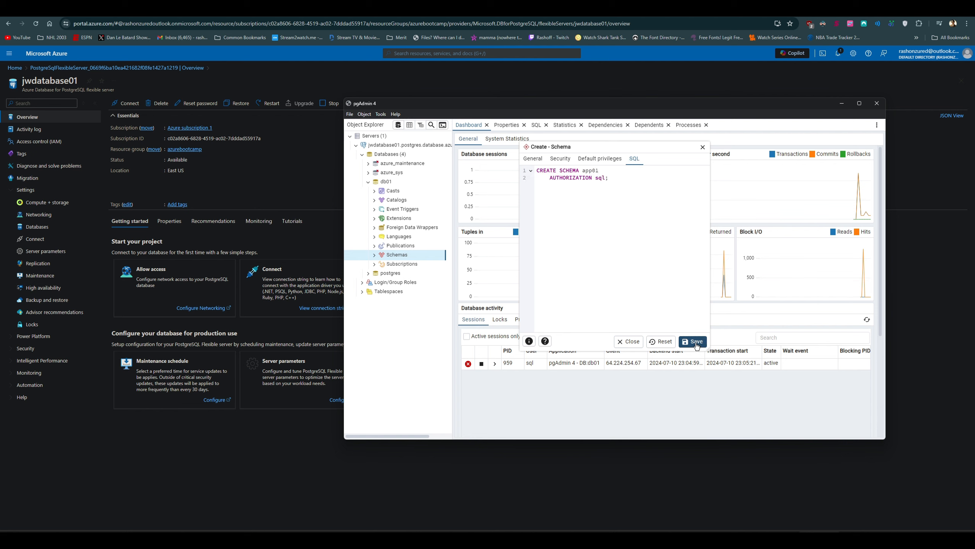
left_click(693, 341)
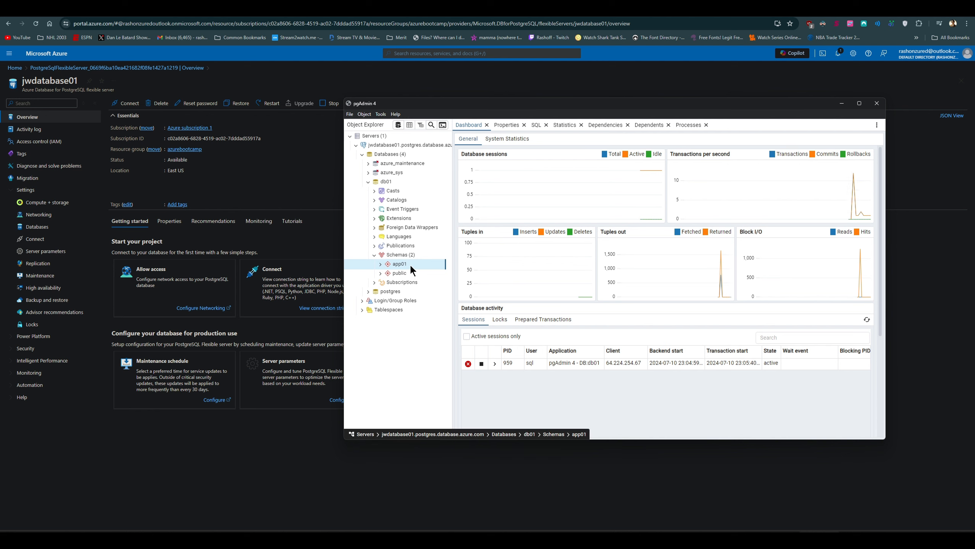
Step: Expand the app01 schema and create a table named employees under its Tables
left_click(381, 264)
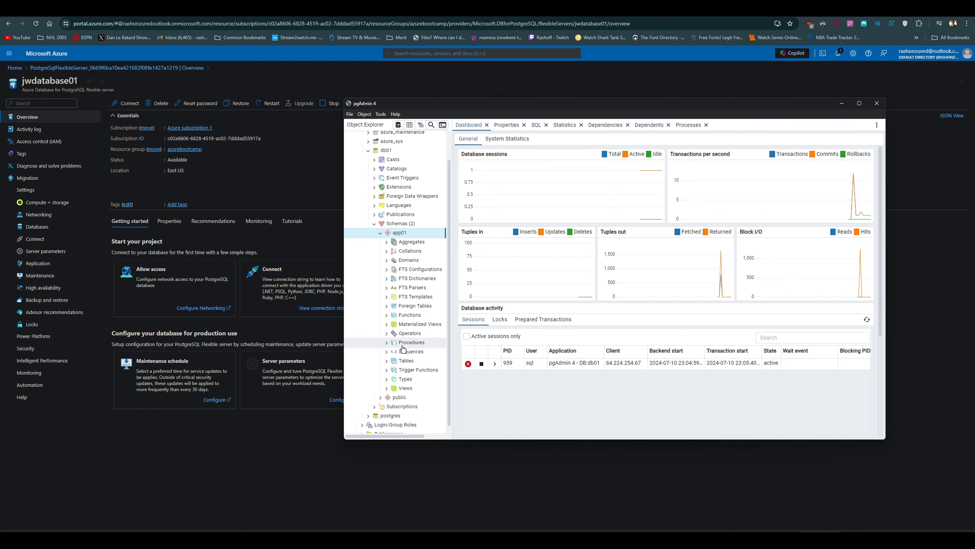
left_click(387, 362)
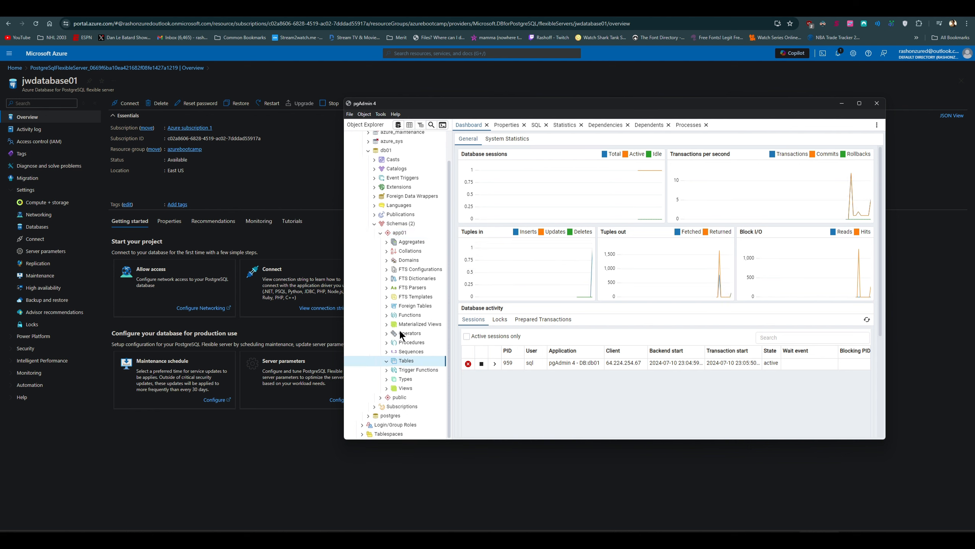
double_click(408, 362)
right_click(408, 364)
mouse_move(421, 368)
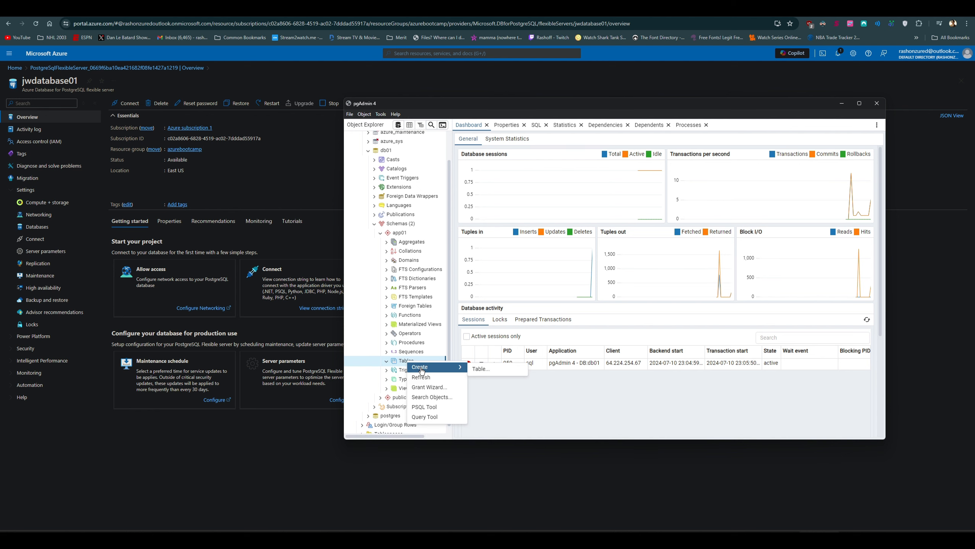
left_click(482, 369)
type("emp")
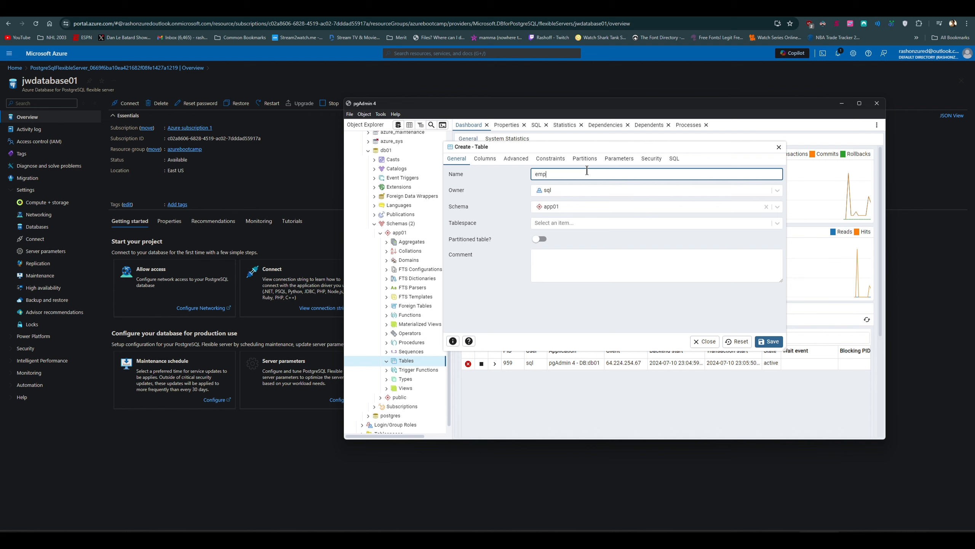
type("loyees")
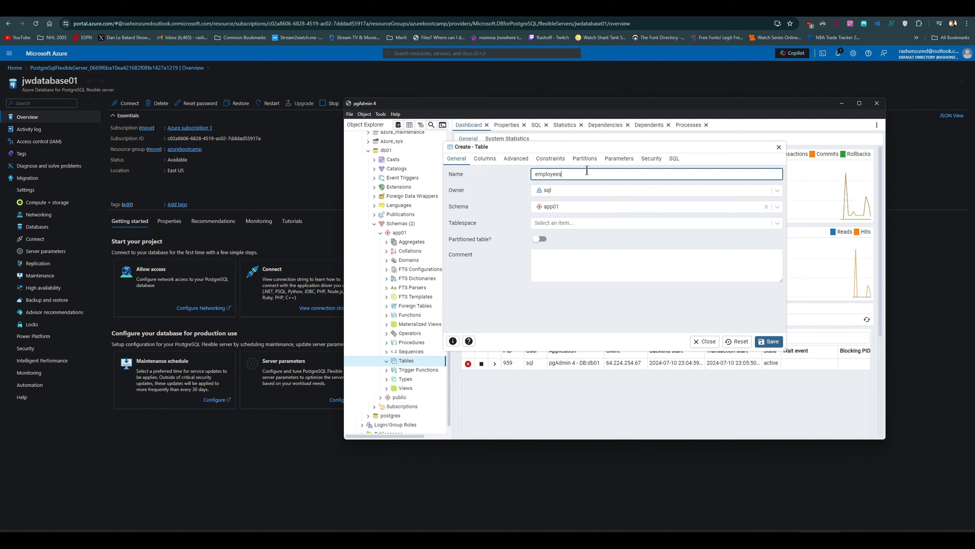
left_click(774, 343)
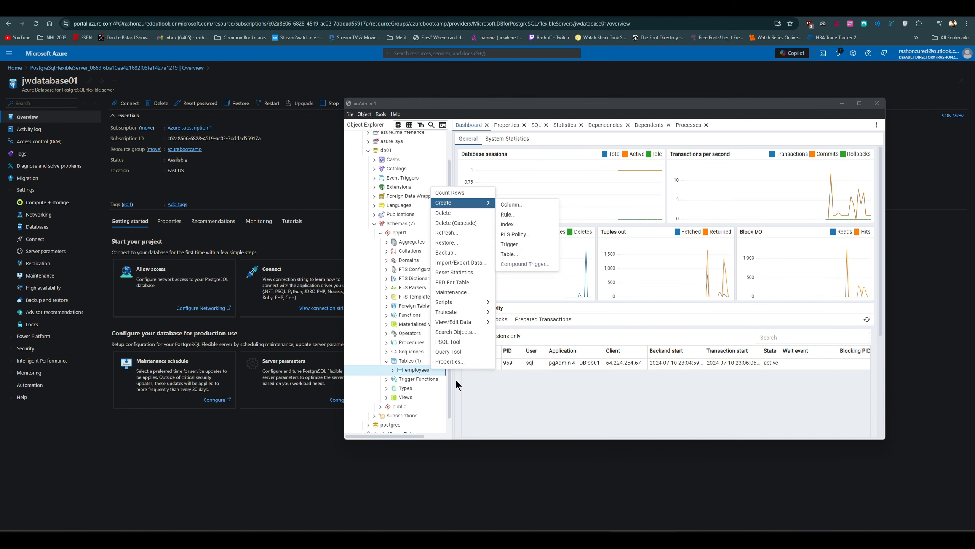
Step: Open the properties of the employees table and add a column named id with data type integer
left_click(485, 390)
right_click(424, 370)
left_click(443, 365)
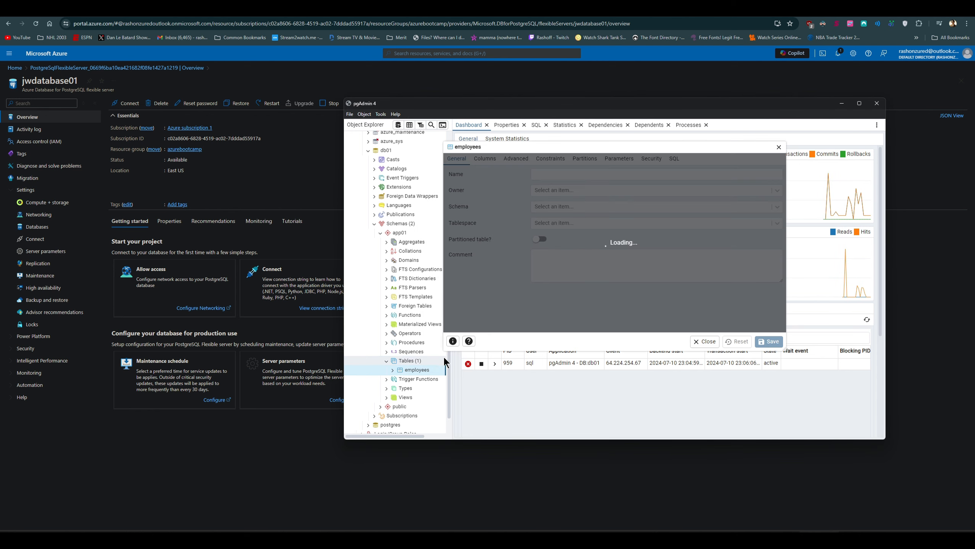
left_click(489, 163)
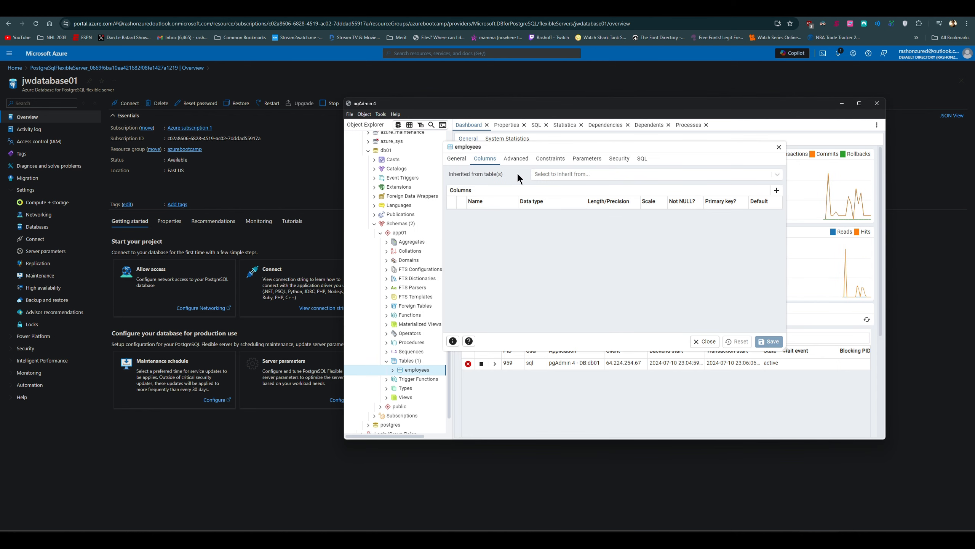
left_click(777, 190)
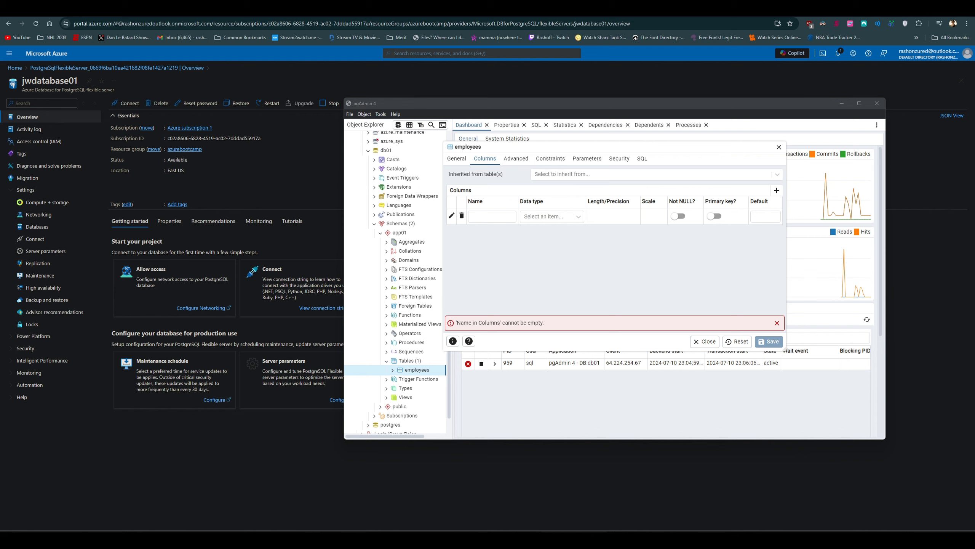
left_click(484, 217)
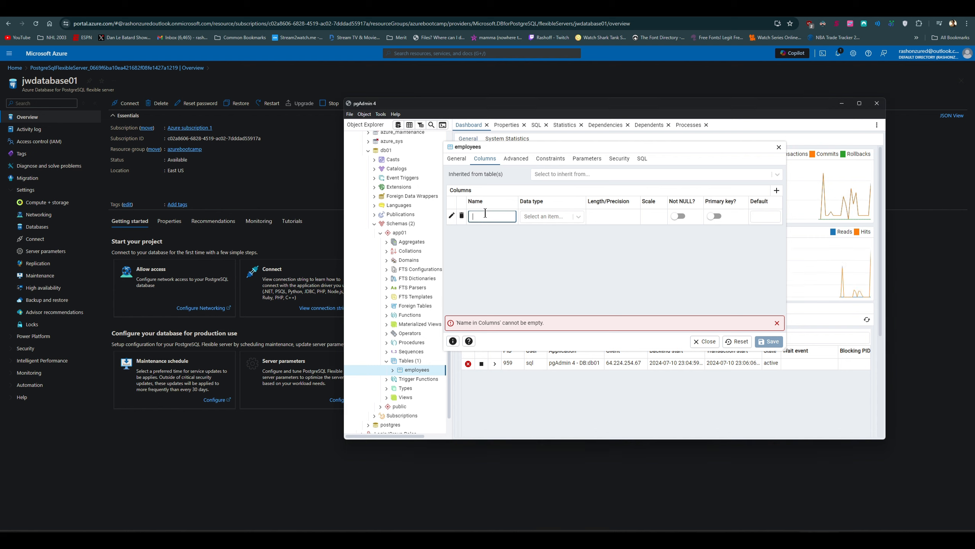
type("id")
left_click(537, 223)
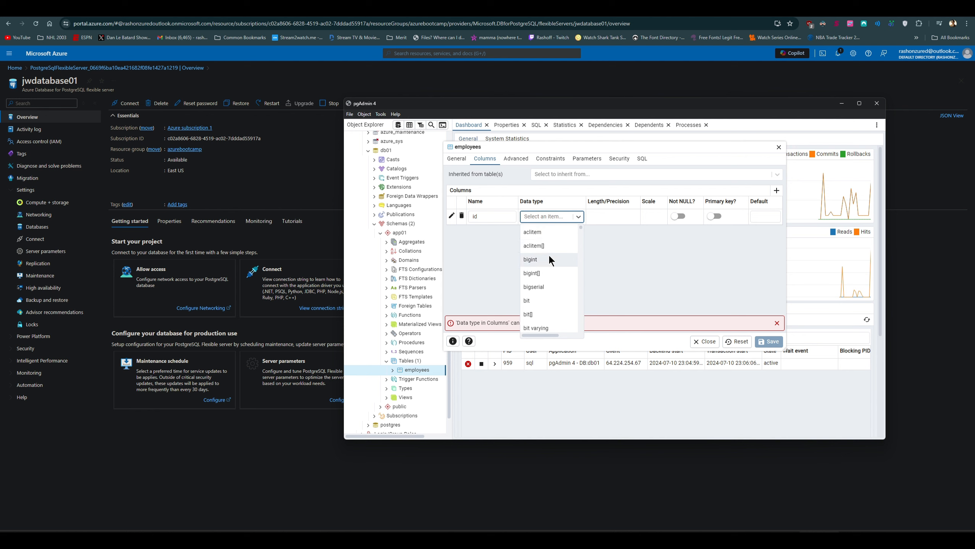
type("inte")
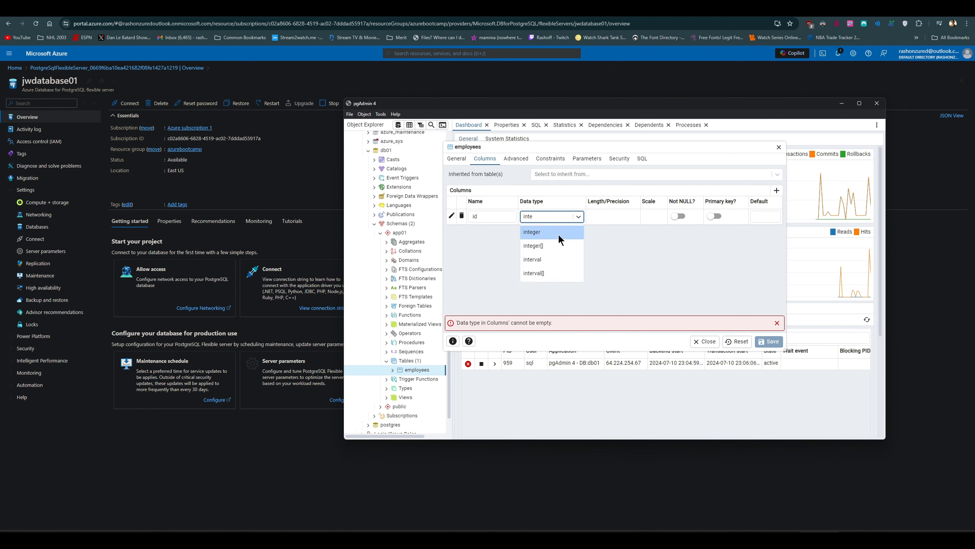
left_click(559, 234)
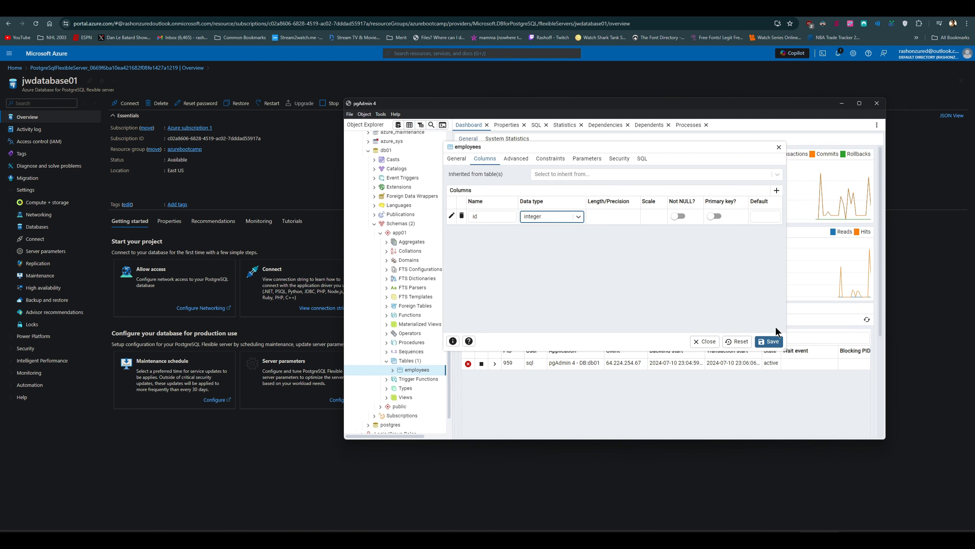
Step: Add a column named name with data type character and length 200, and save the employees table
left_click(776, 190)
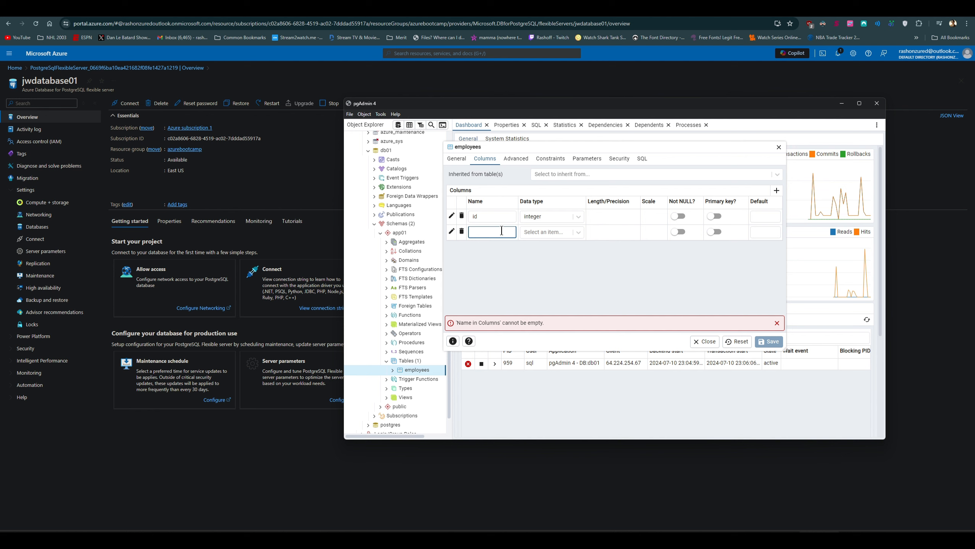
type("name")
left_click(523, 232)
type("chara")
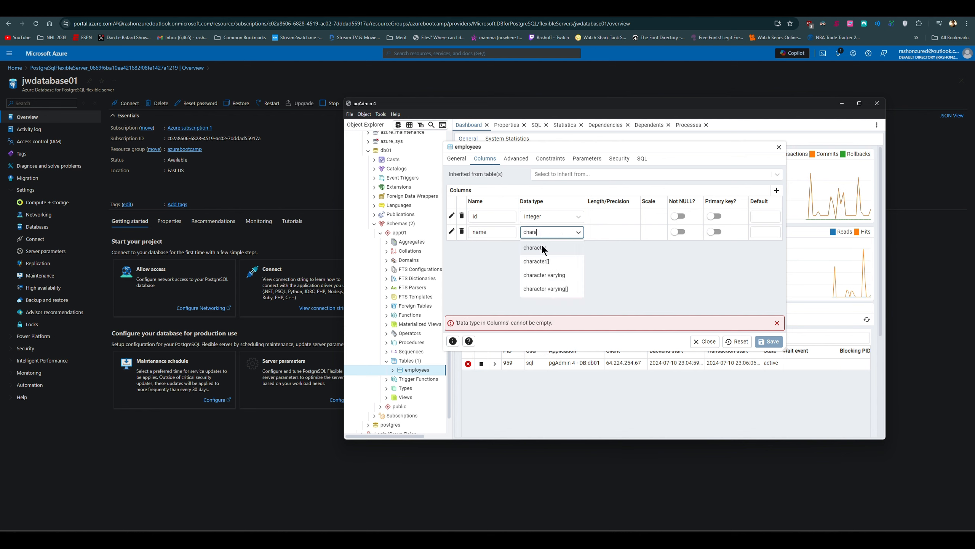
left_click(543, 249)
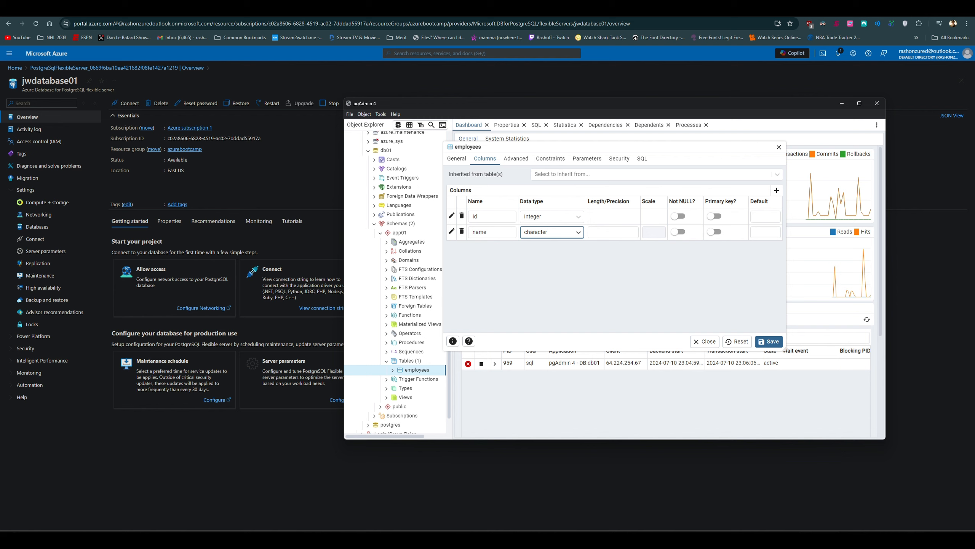
left_click(623, 233)
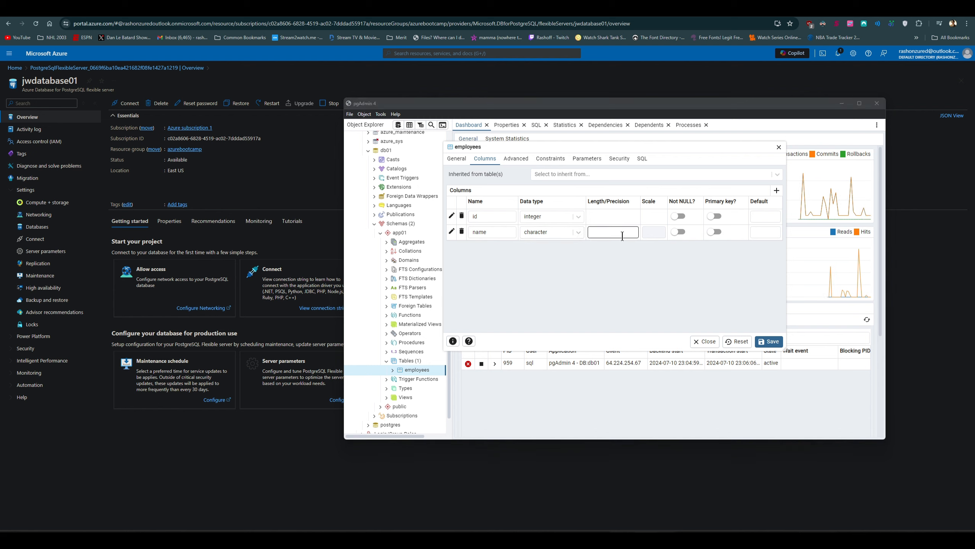
left_click(622, 235)
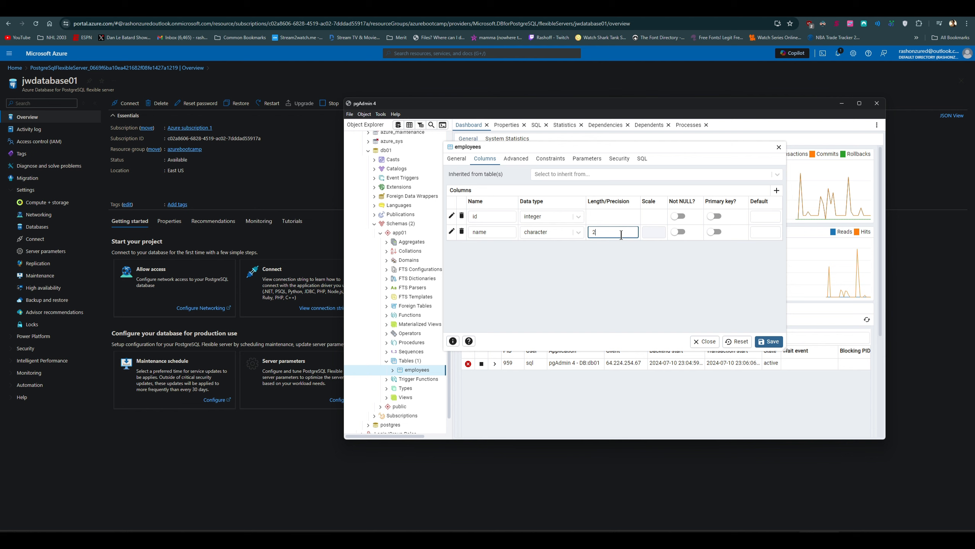
type("200")
left_click(778, 342)
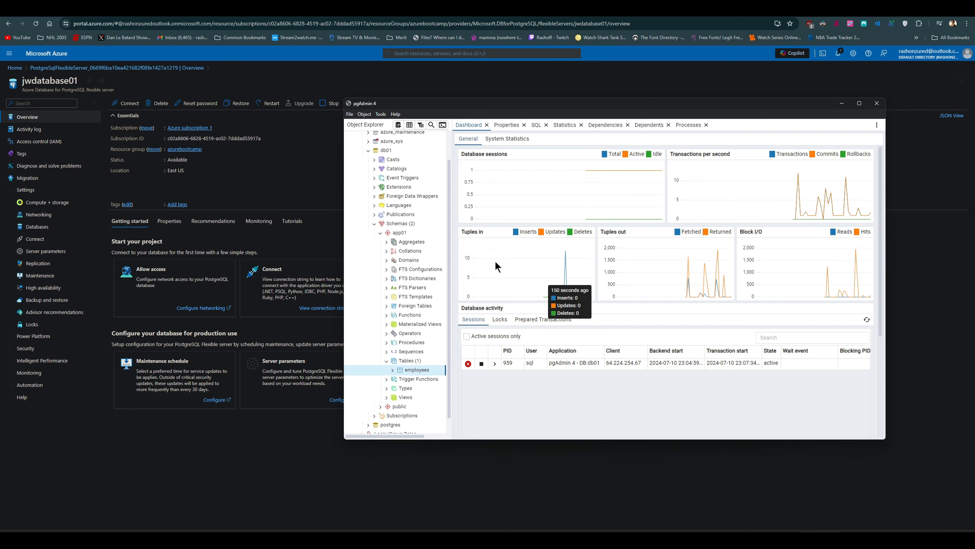
Step: Open the Query Tool on db01 and write an insert statement into app01.employees with id 1 and an employee's full name
left_click(398, 125)
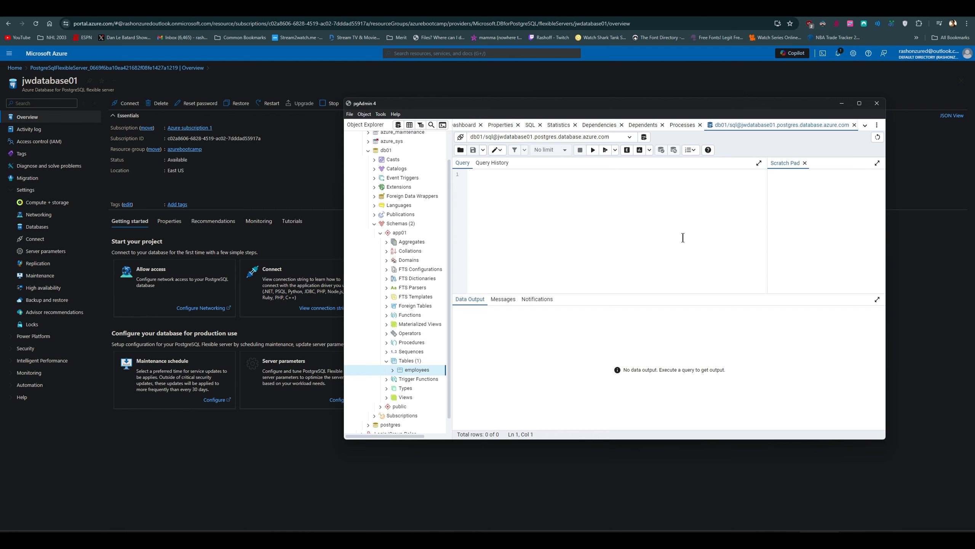
type("in")
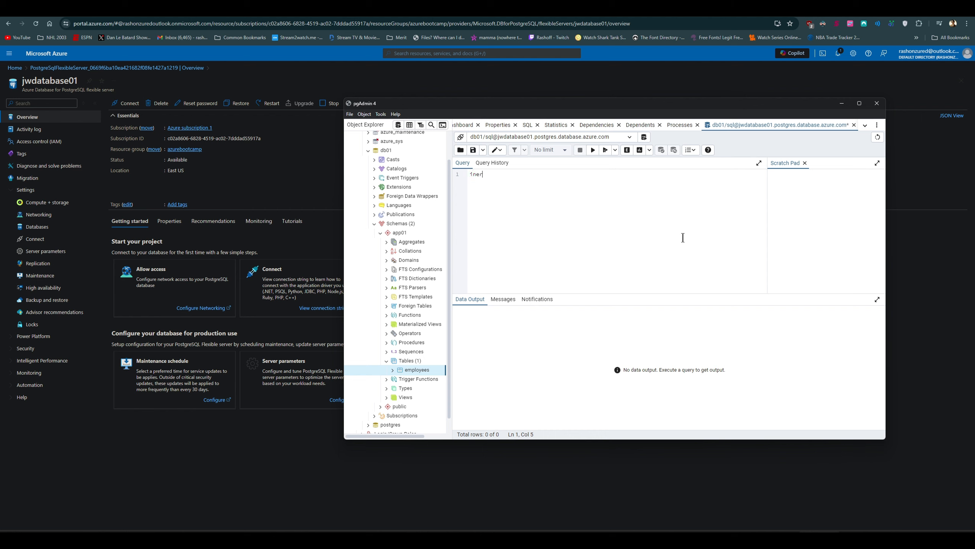
type("sert into app01.employees")
type("(1,'Bob Smith")
left_click(628, 177)
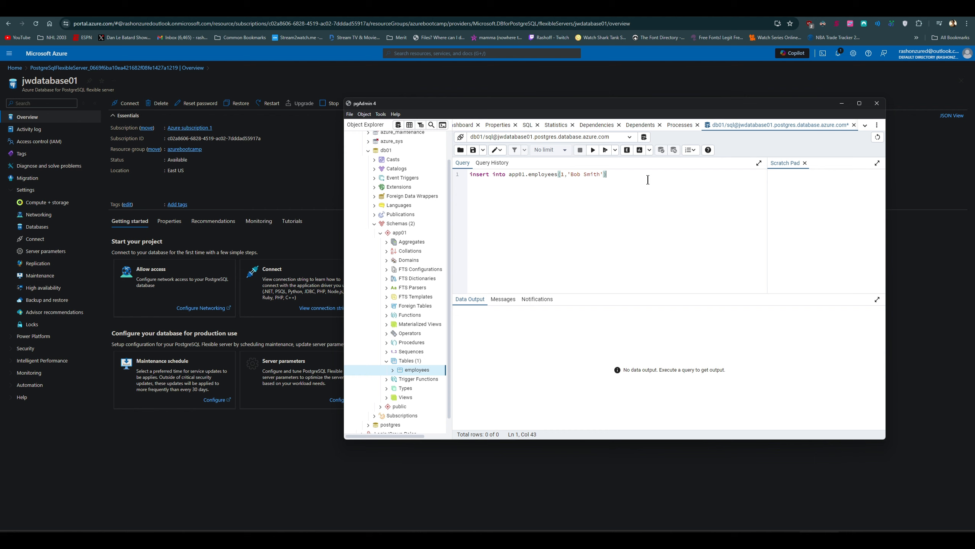
Step: Add the query select * from app01.employees below the insert statement and try to execute both together
key("Return")
type("sl")
type("lect *")
type(" from app")
type("01.e")
type("mployees")
left_click(593, 150)
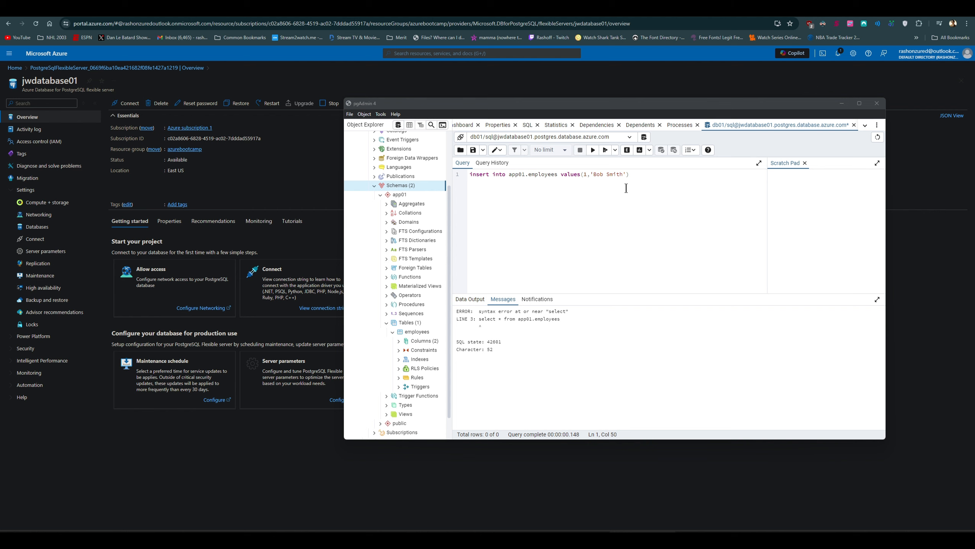
left_click(638, 176)
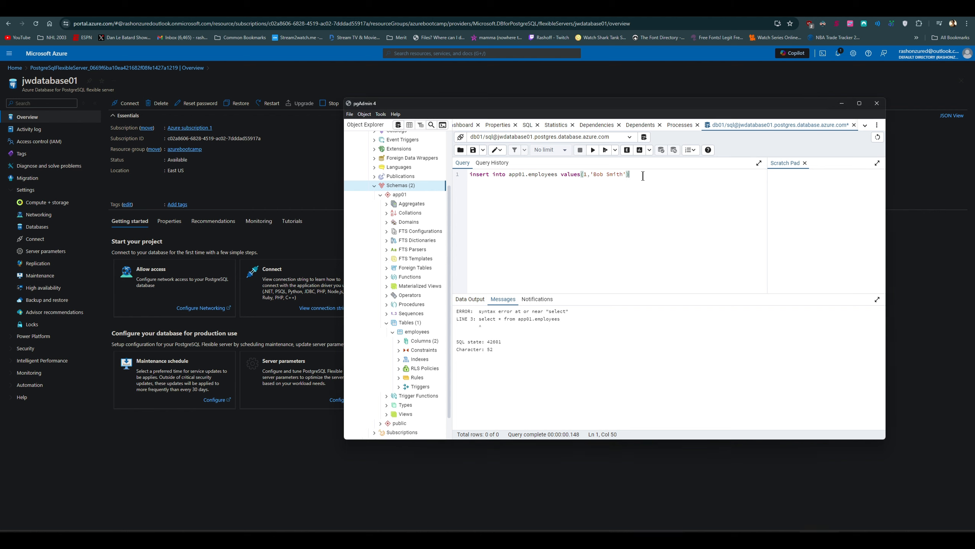
Step: Execute the insert statement for the app01.employees table on its own
left_click_drag(630, 175, 466, 179)
left_click(592, 150)
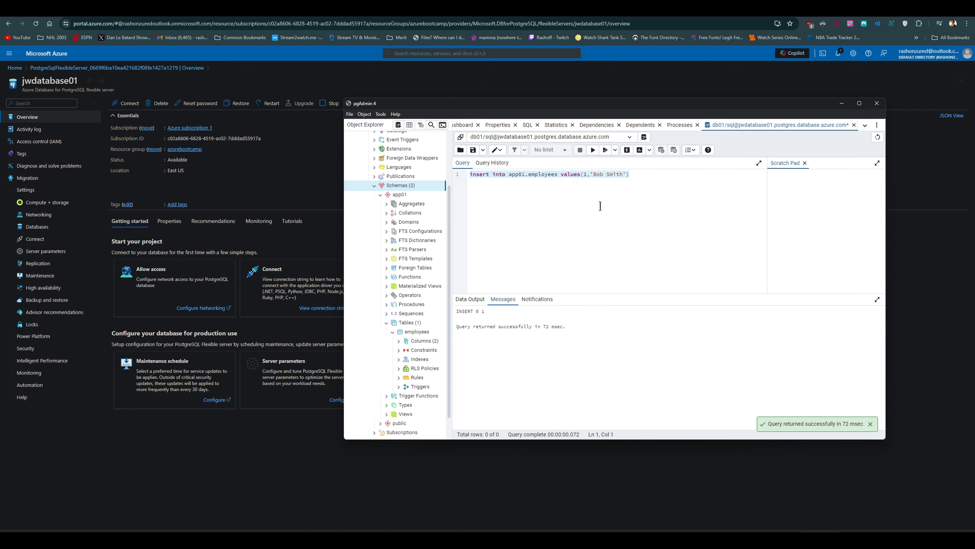
Step: Add the query select * from app01.employees two lines below the insert statement
left_click(659, 194)
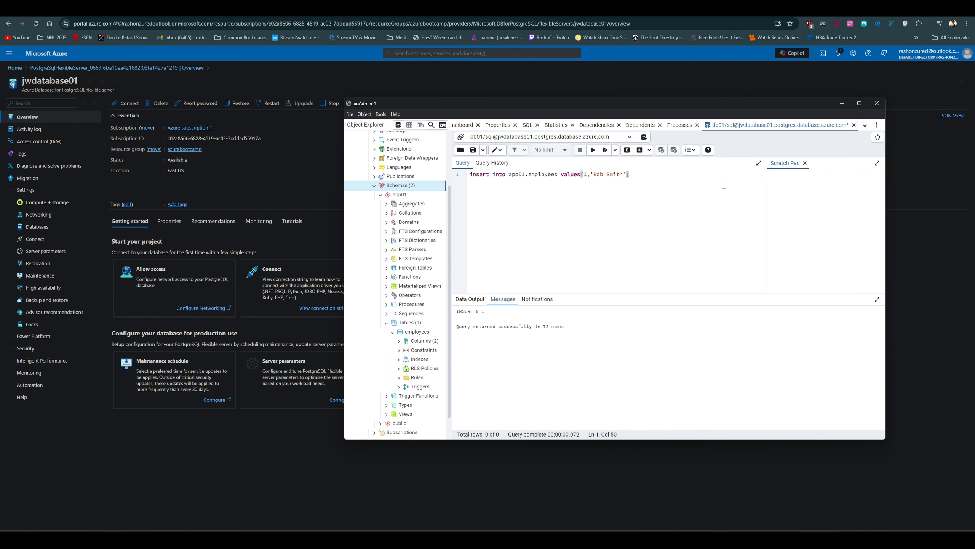
key("Return")
key("Return")
type("select * ")
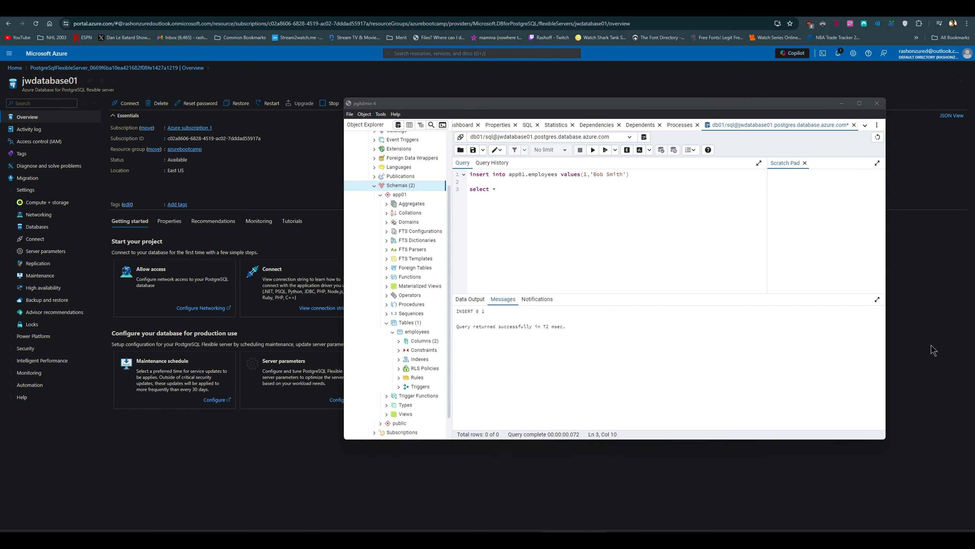
type("from a")
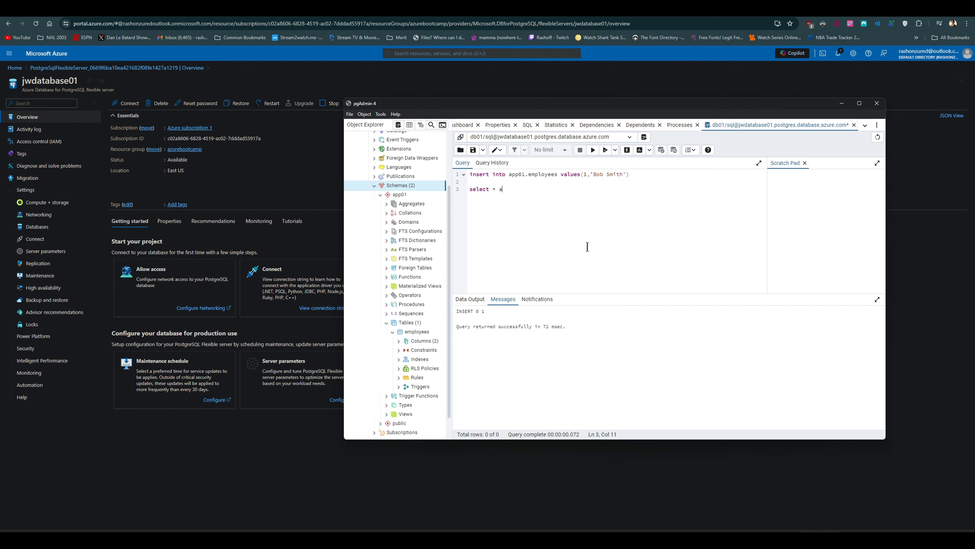
key("BackSpace")
type("from app01.employees")
Step: Run only the select query on app01.employees, leaving out the insert statement, to view the table's rows
left_click_drag(564, 189, 462, 189)
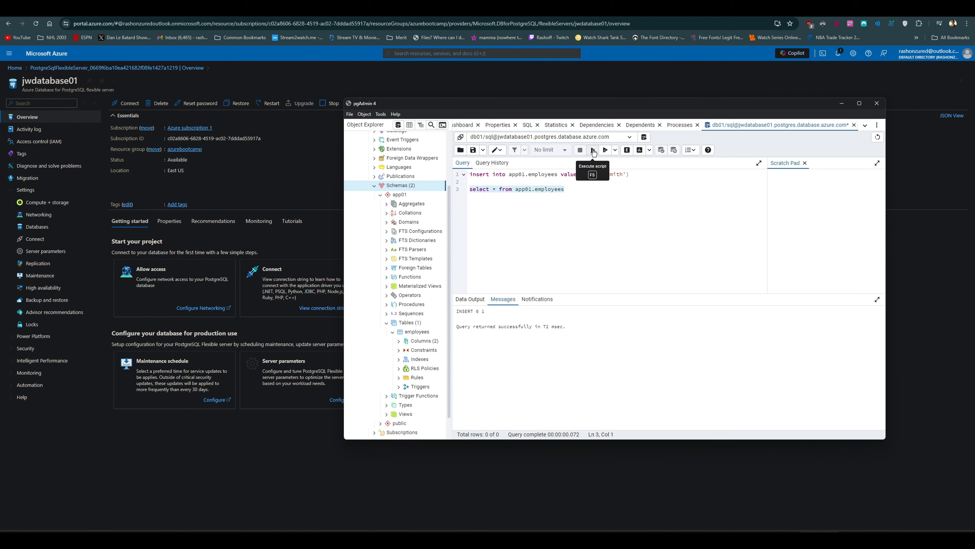
left_click(593, 149)
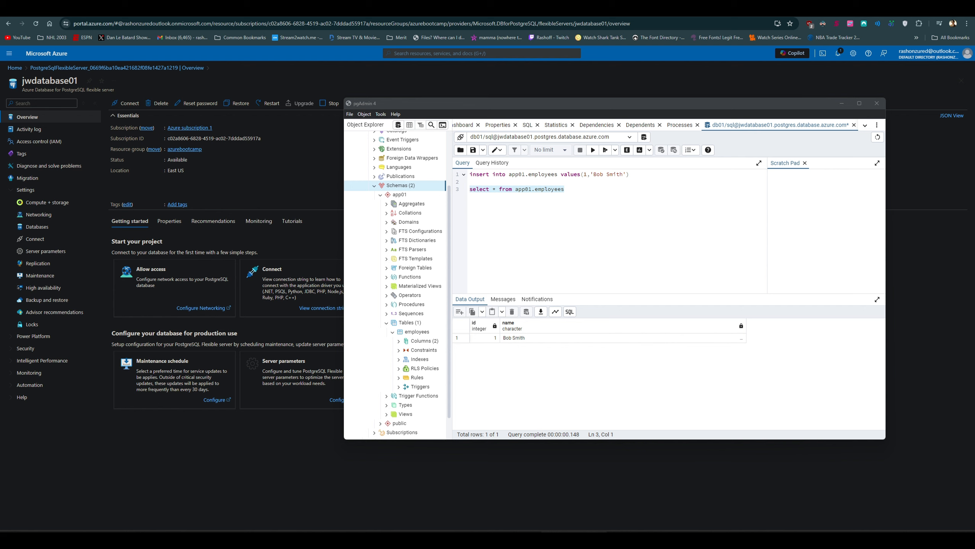
left_click(641, 209)
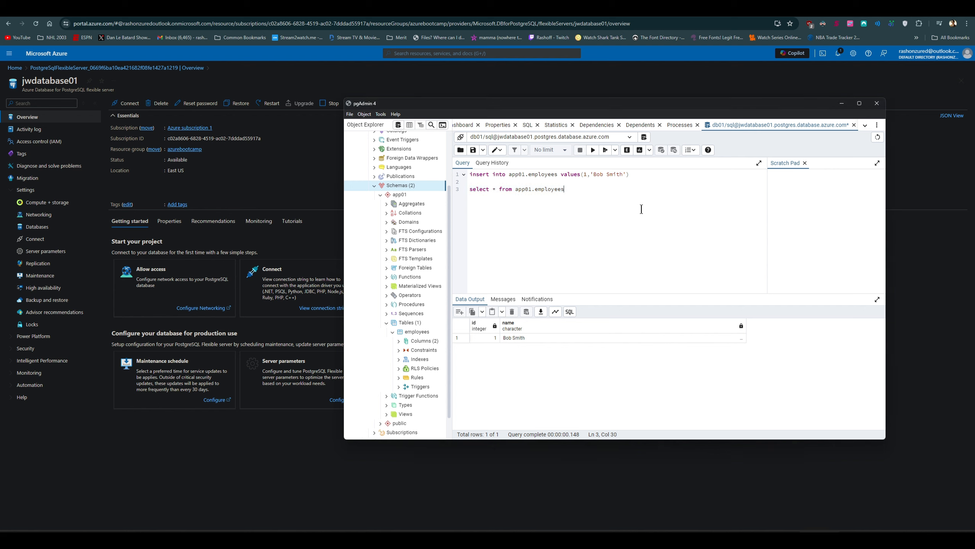
left_click(648, 175)
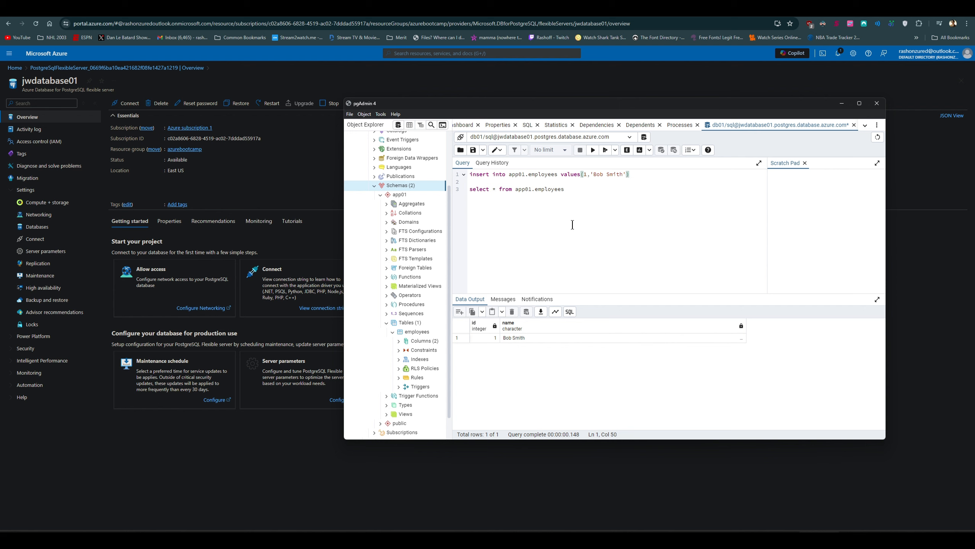